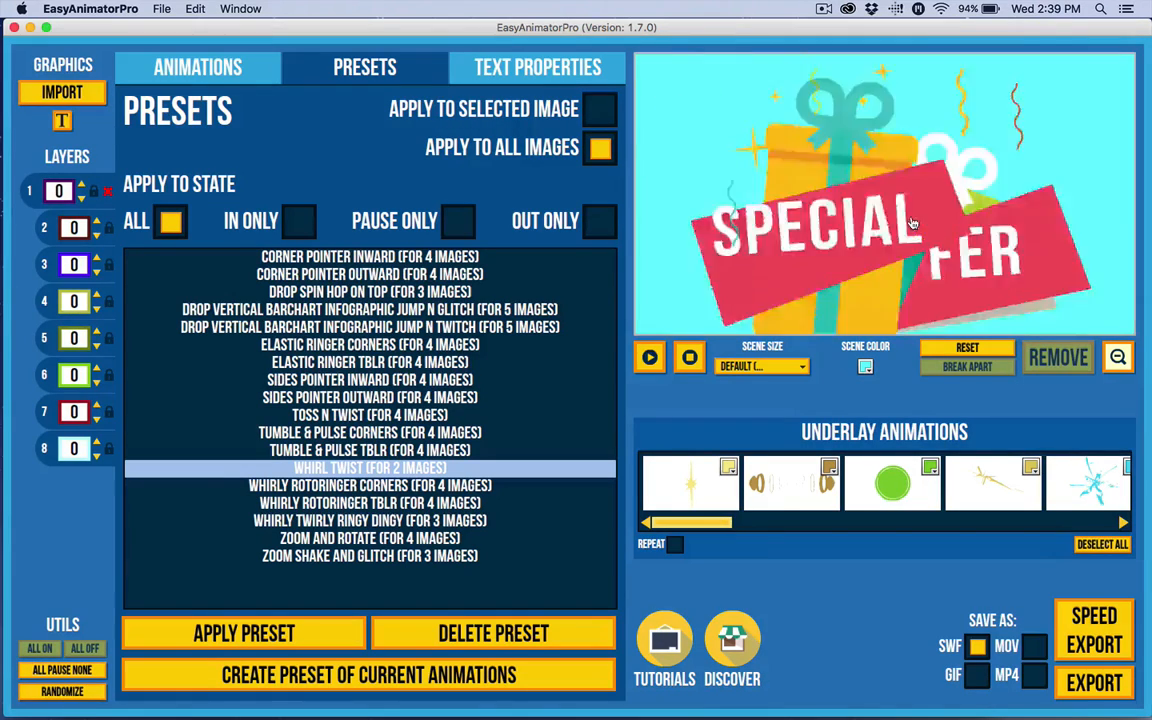
- Look through the label SVG files available for import in the Label FreePack 1 folder, in both list and icon view
left_click(228, 78)
left_click(62, 91)
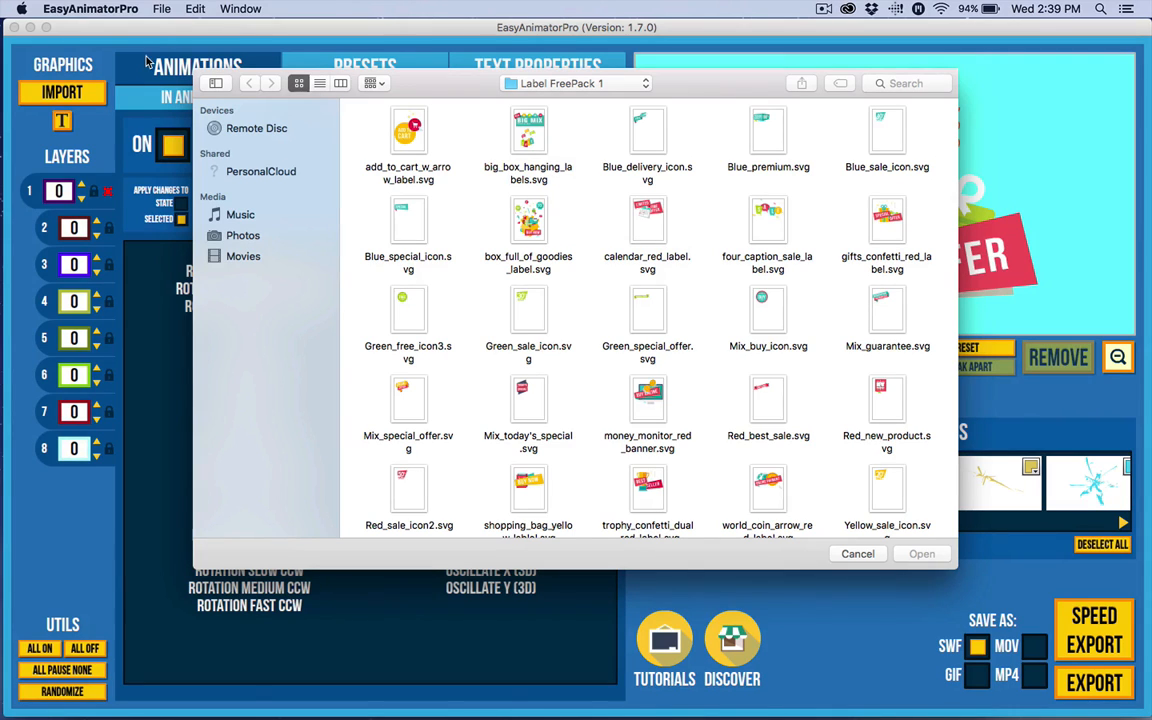
left_click(319, 83)
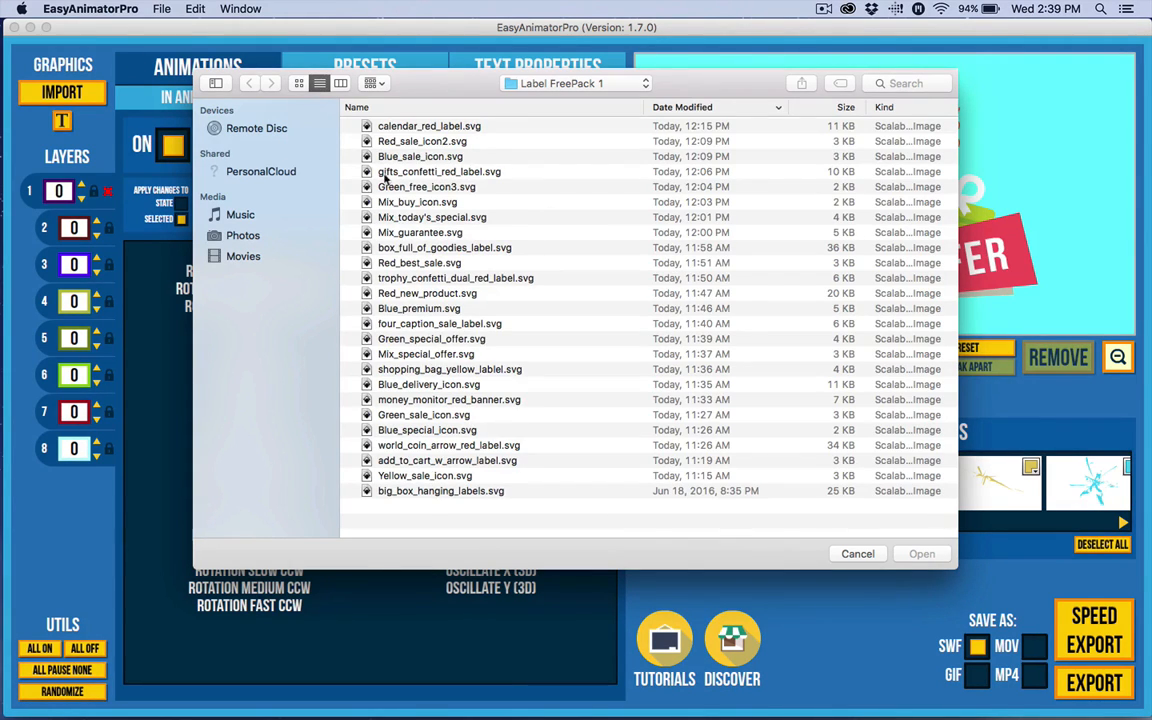
left_click(298, 84)
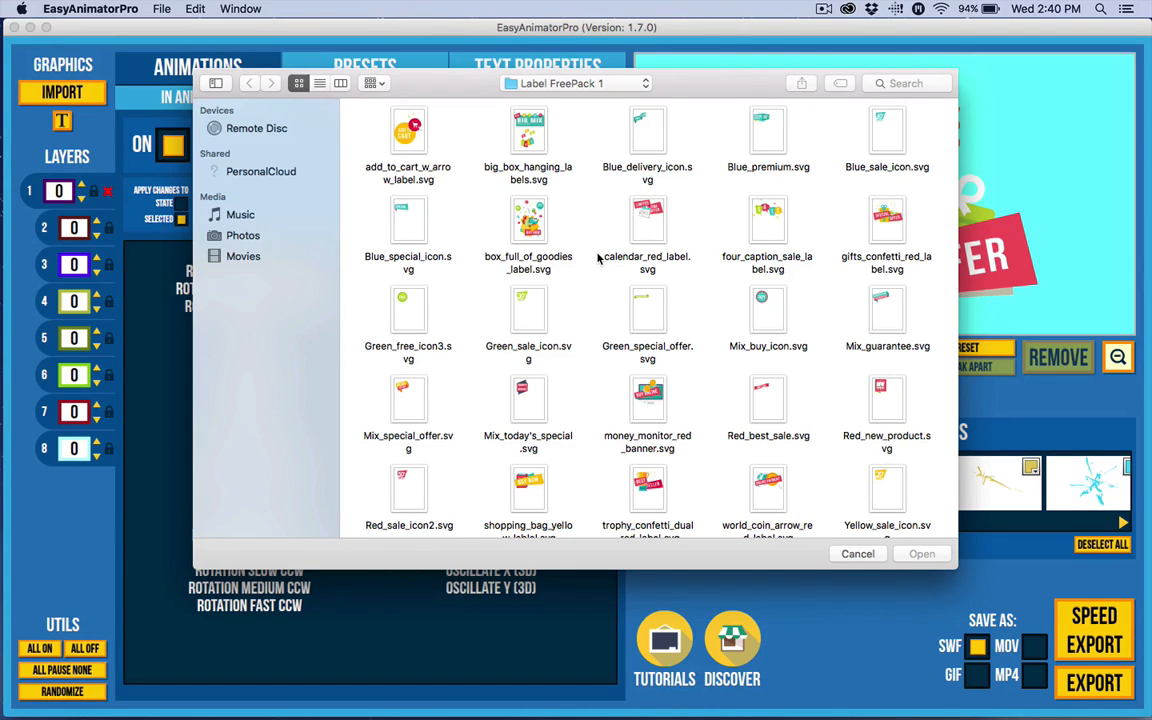
left_click(858, 555)
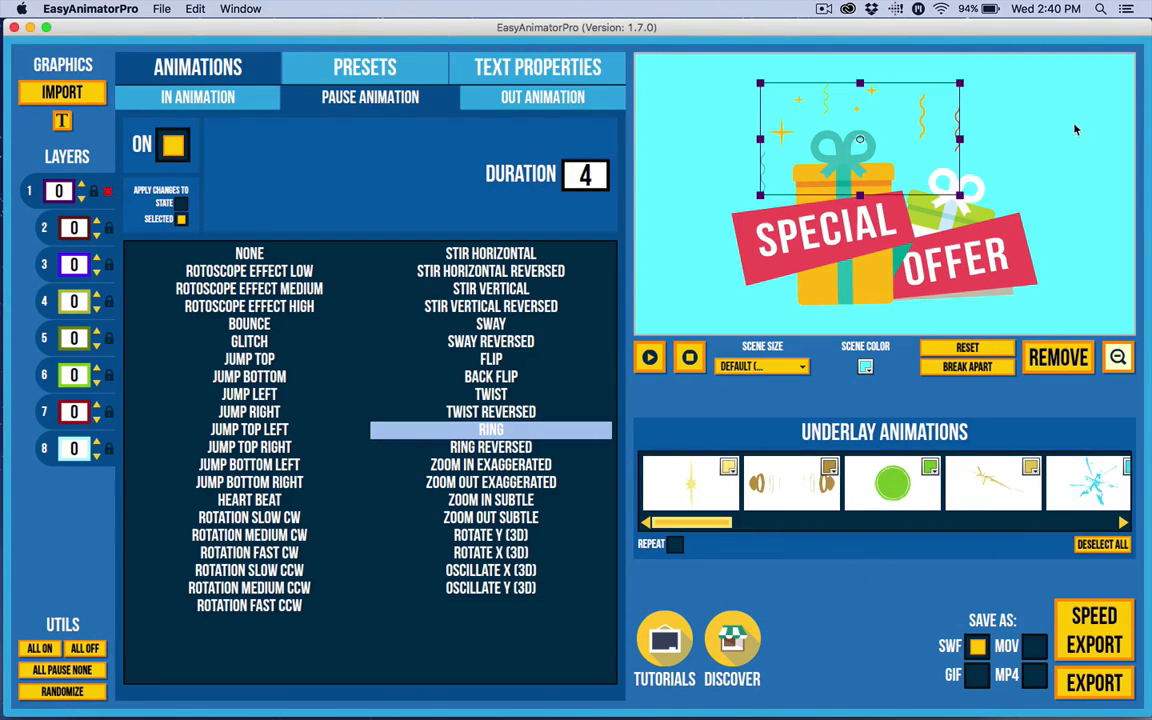
- Preview the scene's current animation and remove the whole special-offer graphic from the scene
left_click(649, 357)
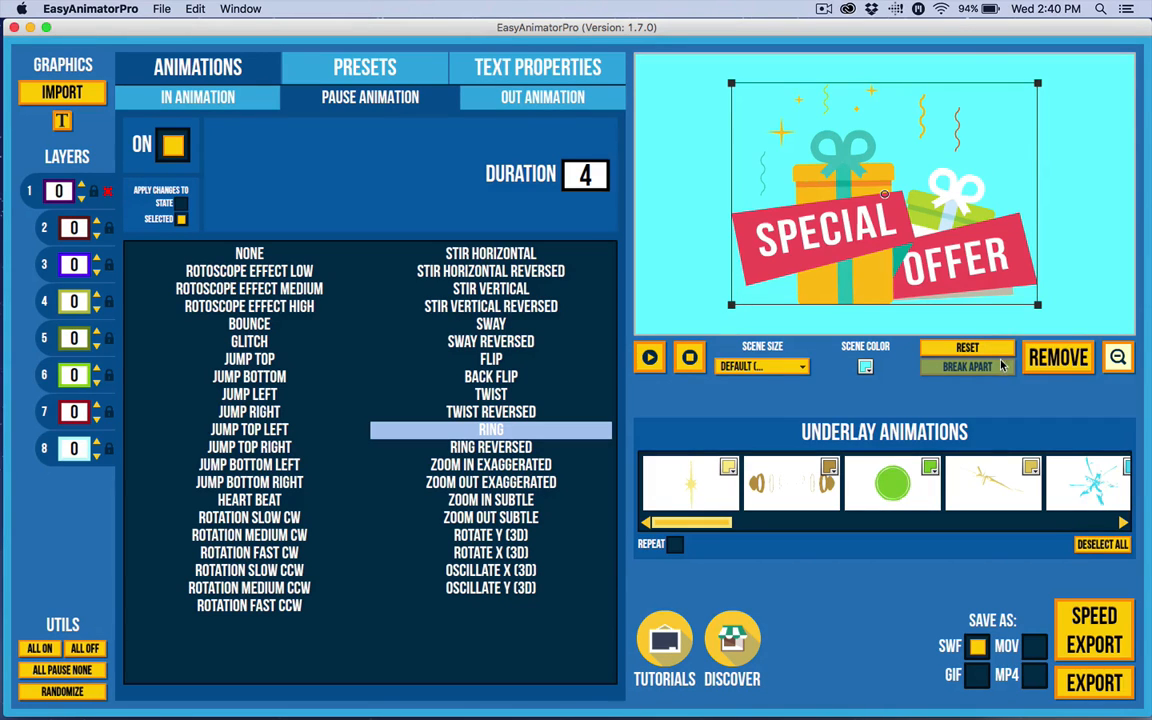
left_click(1047, 368)
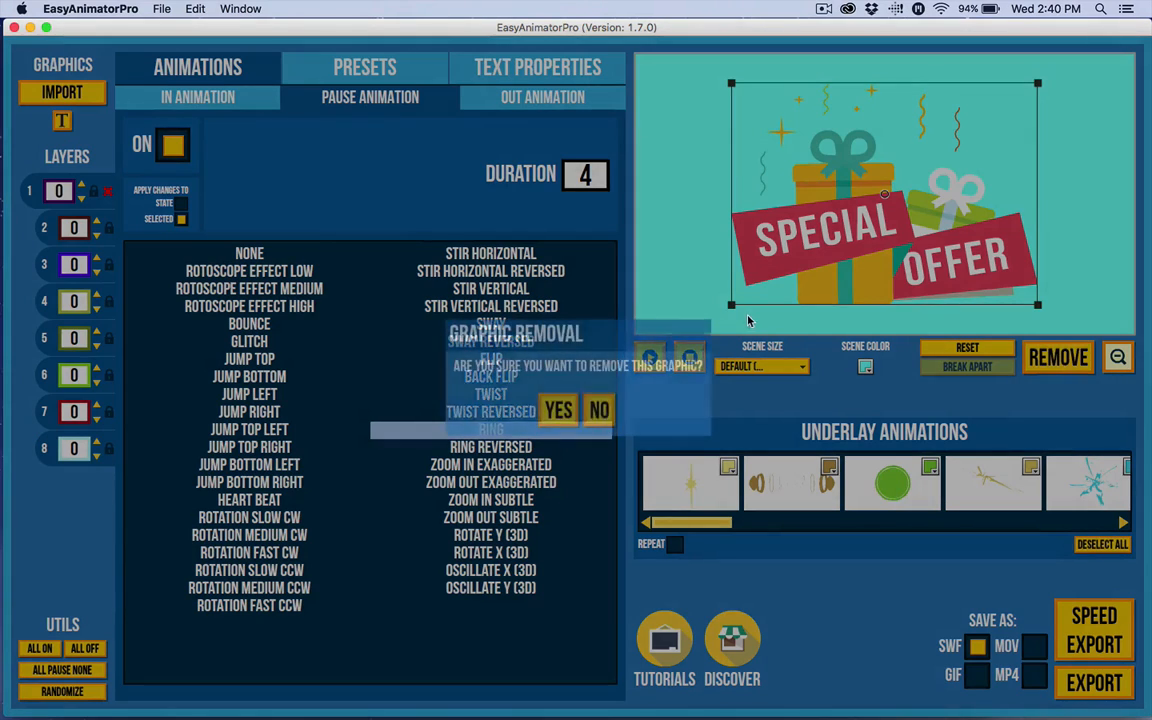
left_click(559, 411)
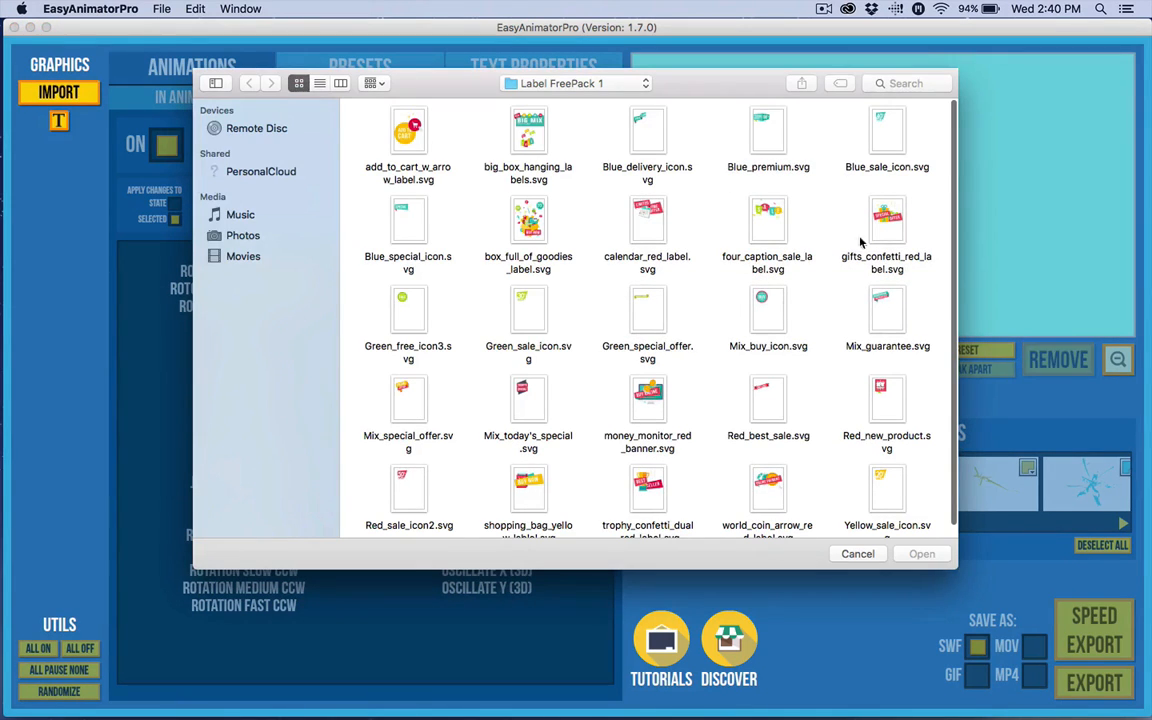
- Import gifts_confetti_red_label.svg and enlarge it to fill most of the scene's height
left_click(884, 220)
left_click(921, 553)
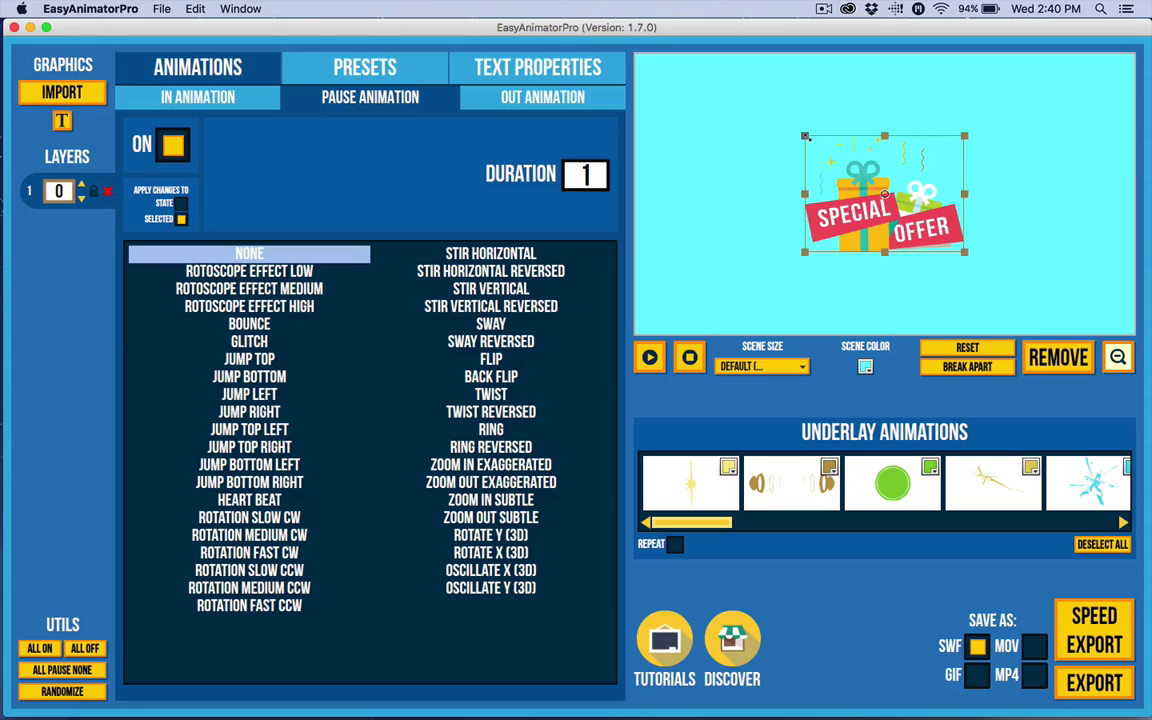
left_click_drag(805, 136, 731, 113)
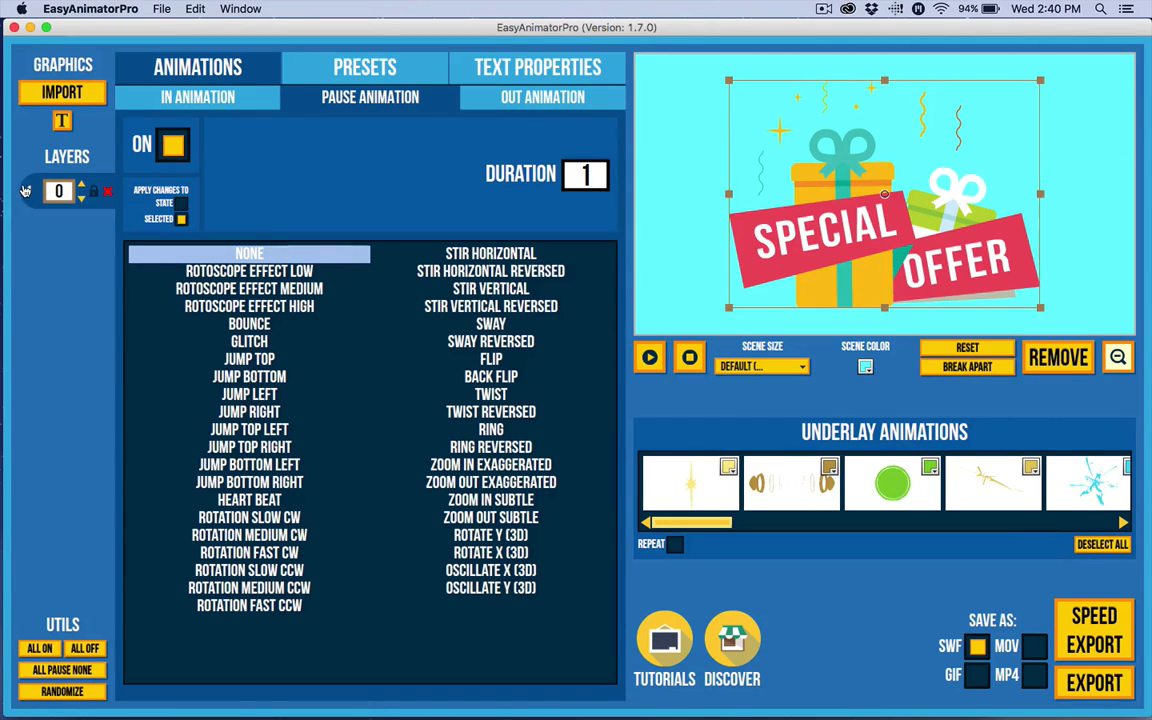
- Apply the Whirl Twist (for 2 images) preset to the undivided graphic and break the graphic apart into separate layers
left_click(310, 78)
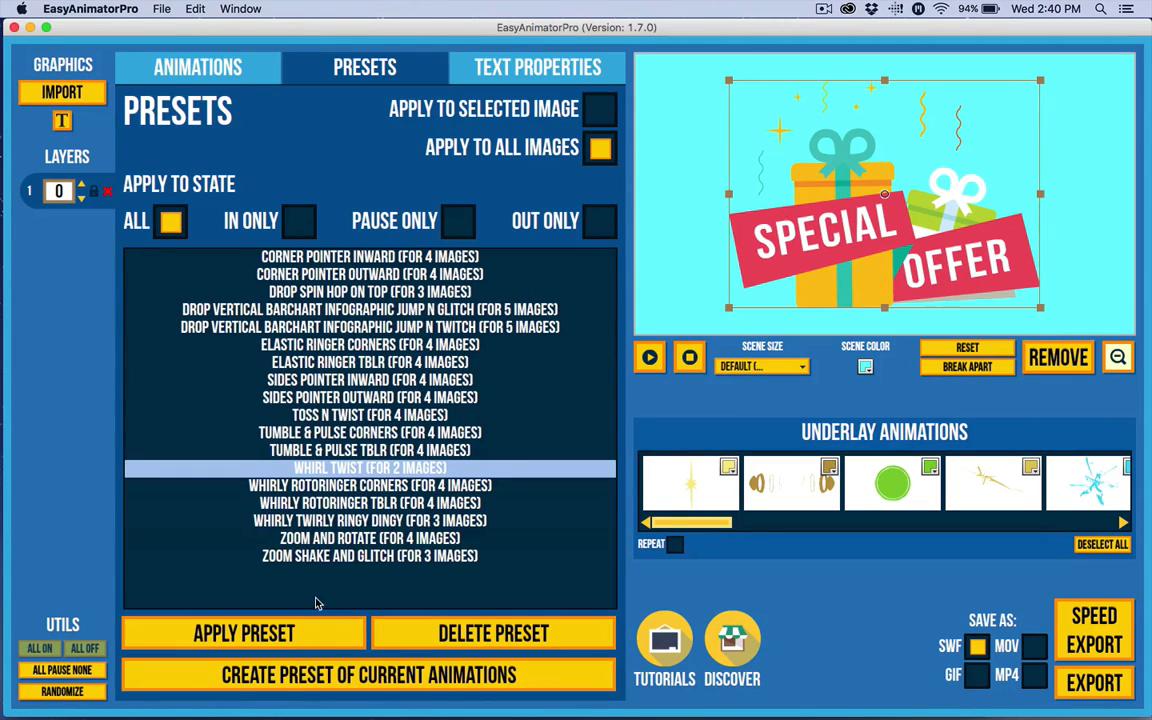
left_click(296, 635)
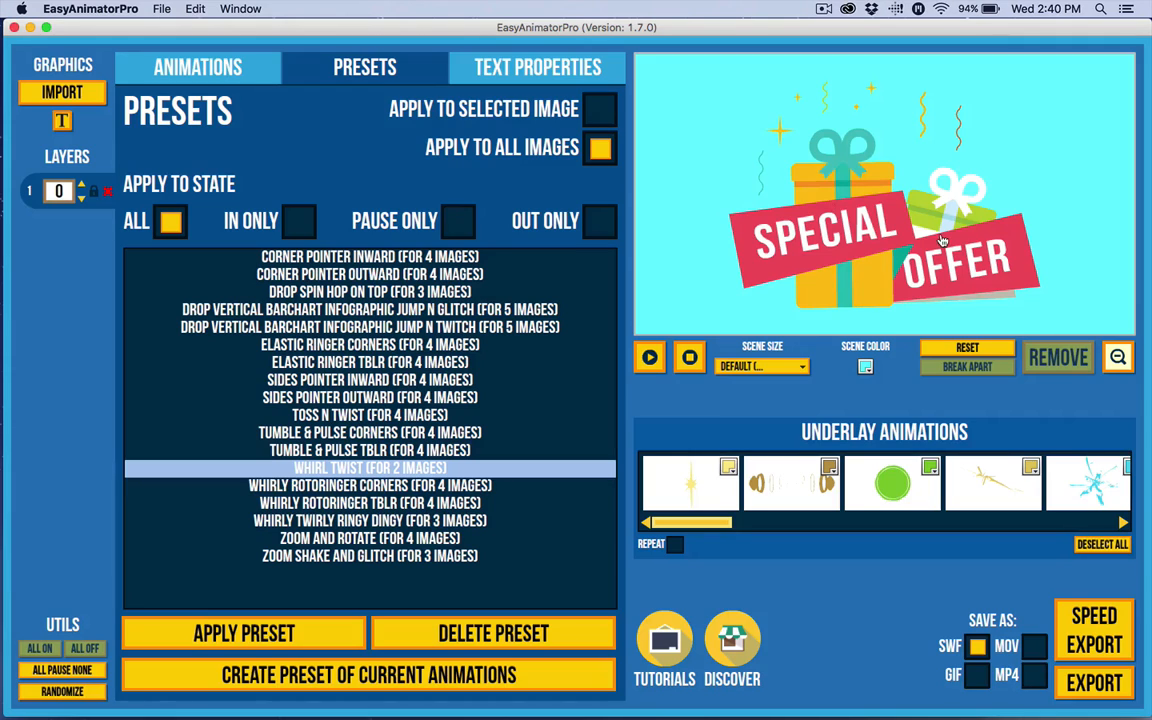
left_click(904, 308)
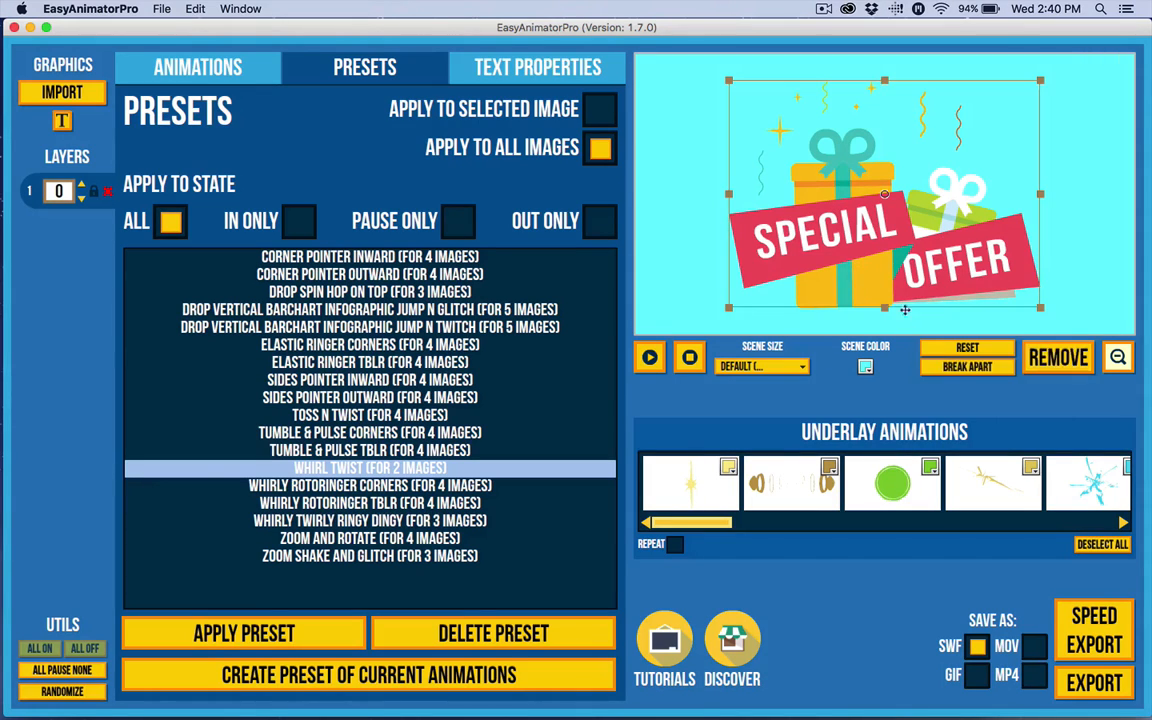
left_click(967, 367)
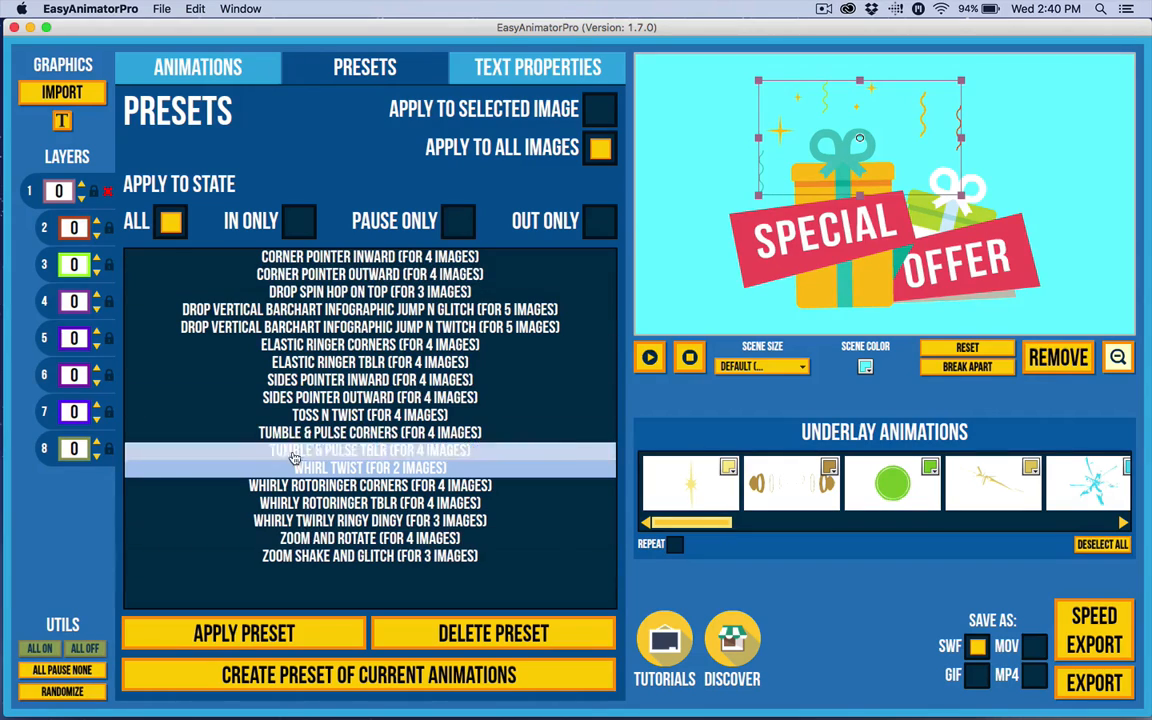
- Select the gift boxes, confetti and label text individually to examine how the graphic was separated
left_click(849, 295)
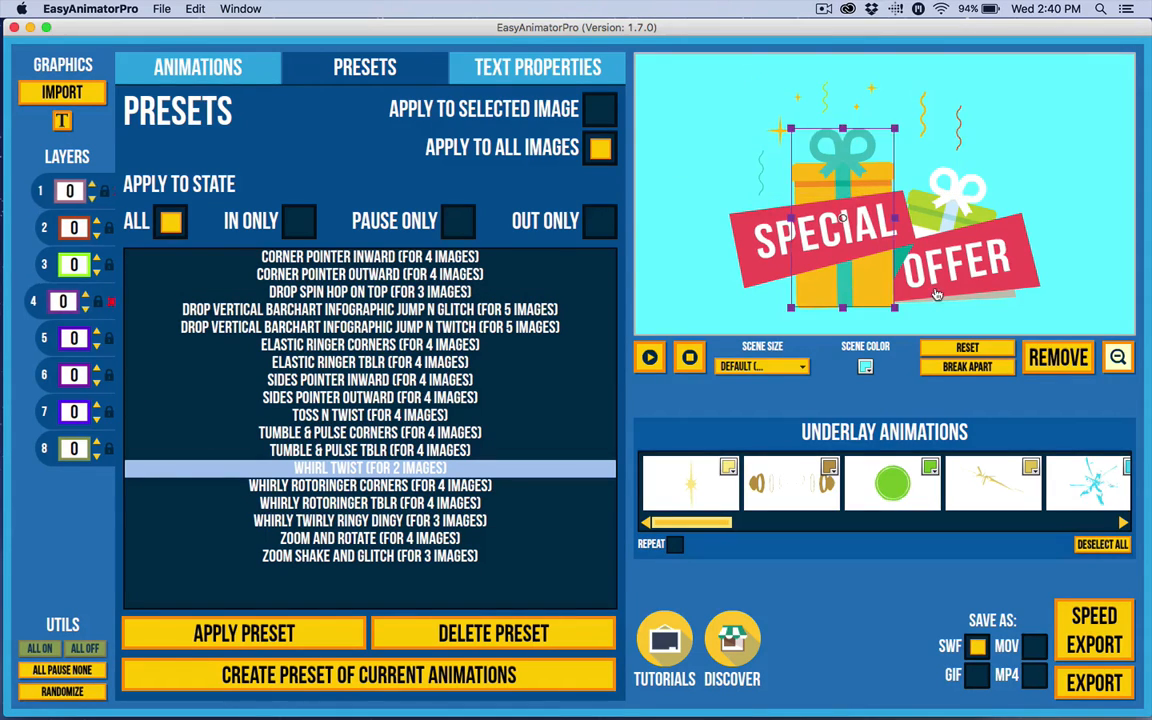
left_click(963, 284)
left_click(960, 192)
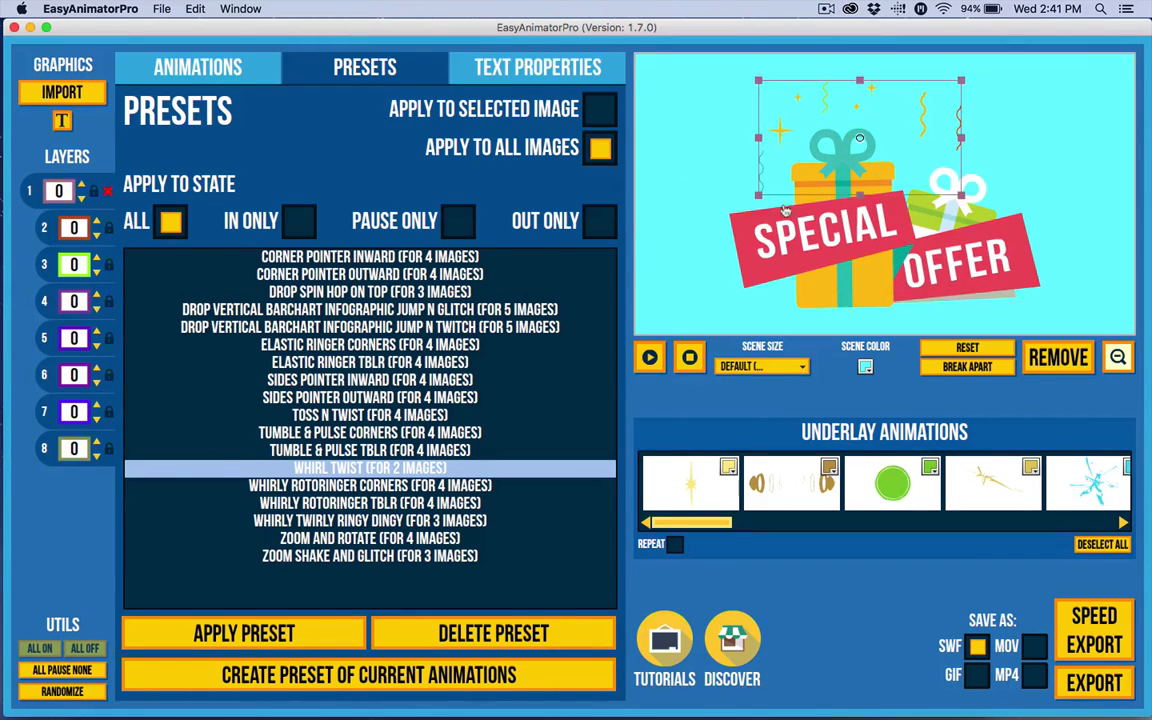
left_click(777, 247)
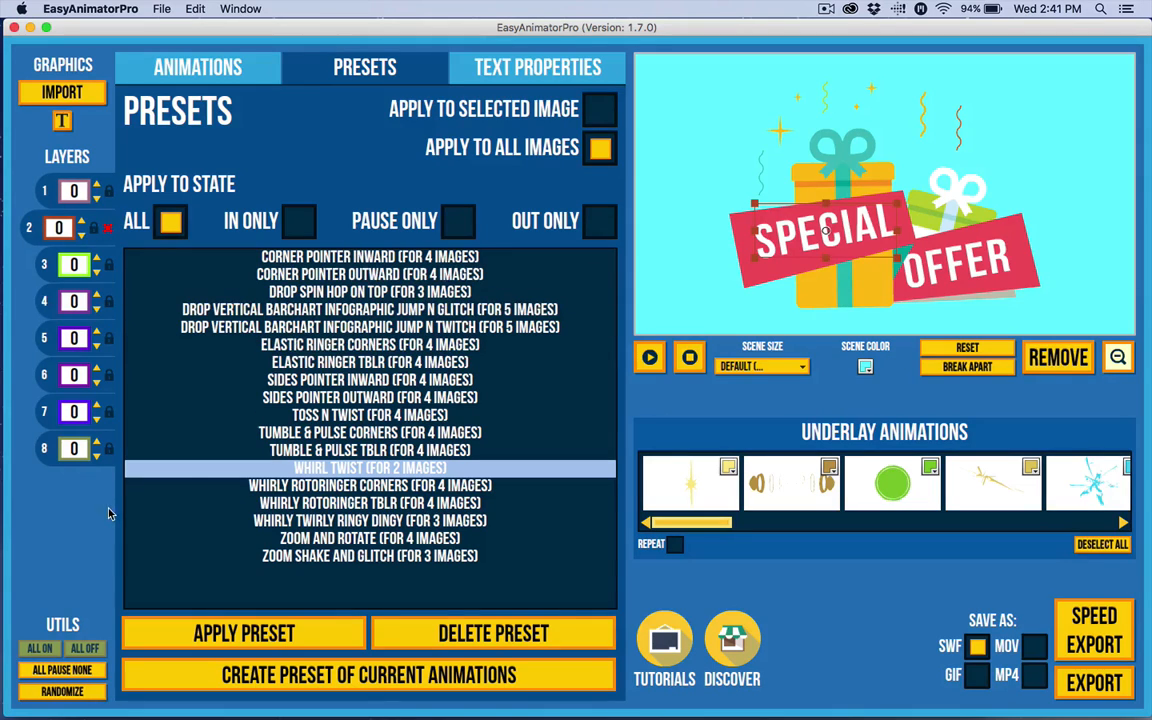
left_click(780, 134)
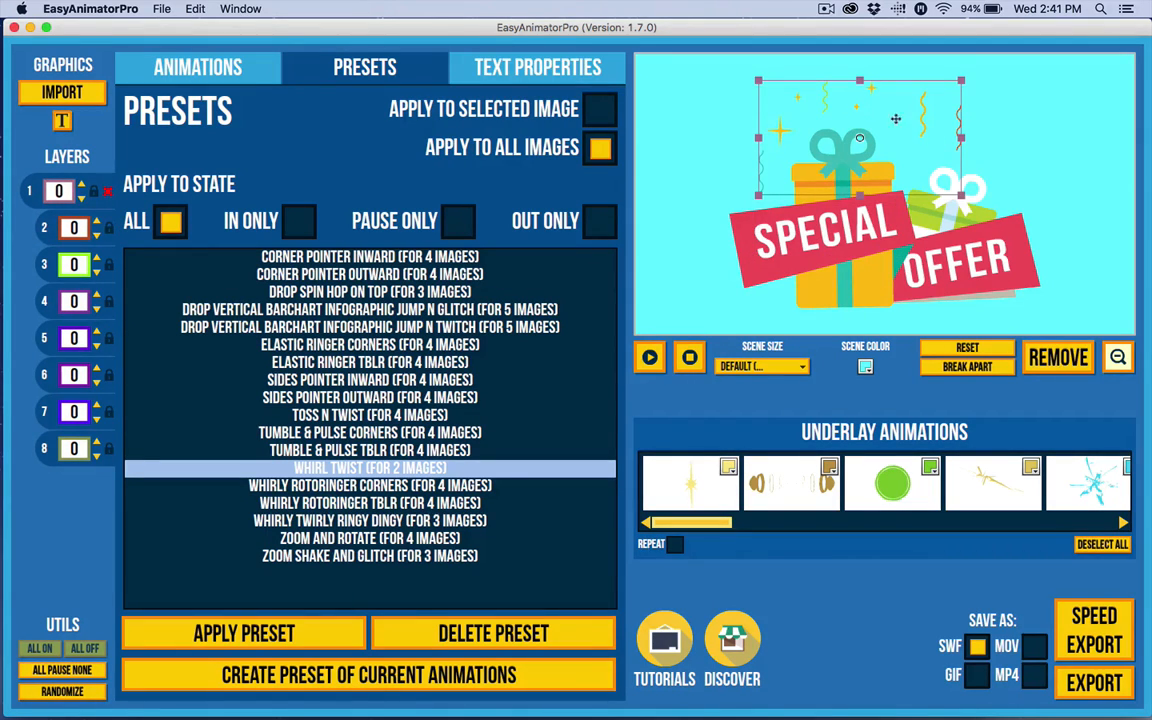
left_click(833, 238)
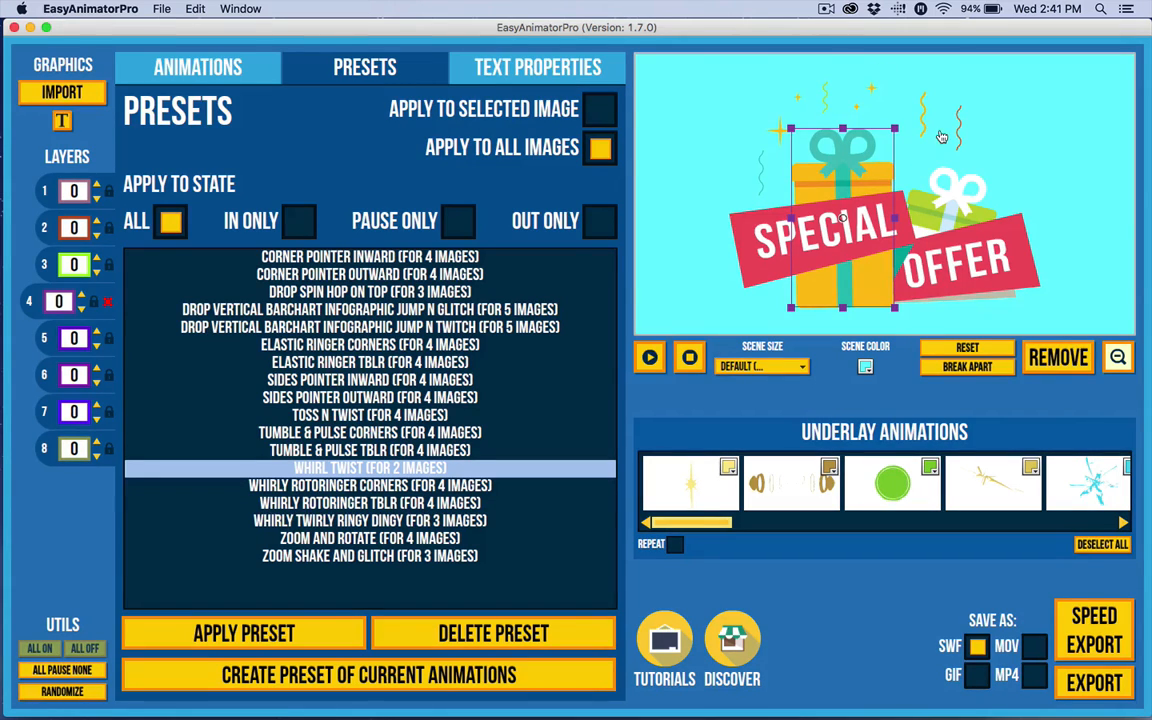
- Apply the Whirl Twist (for 2 images) preset to all the separated images in every animation state
left_click(829, 104)
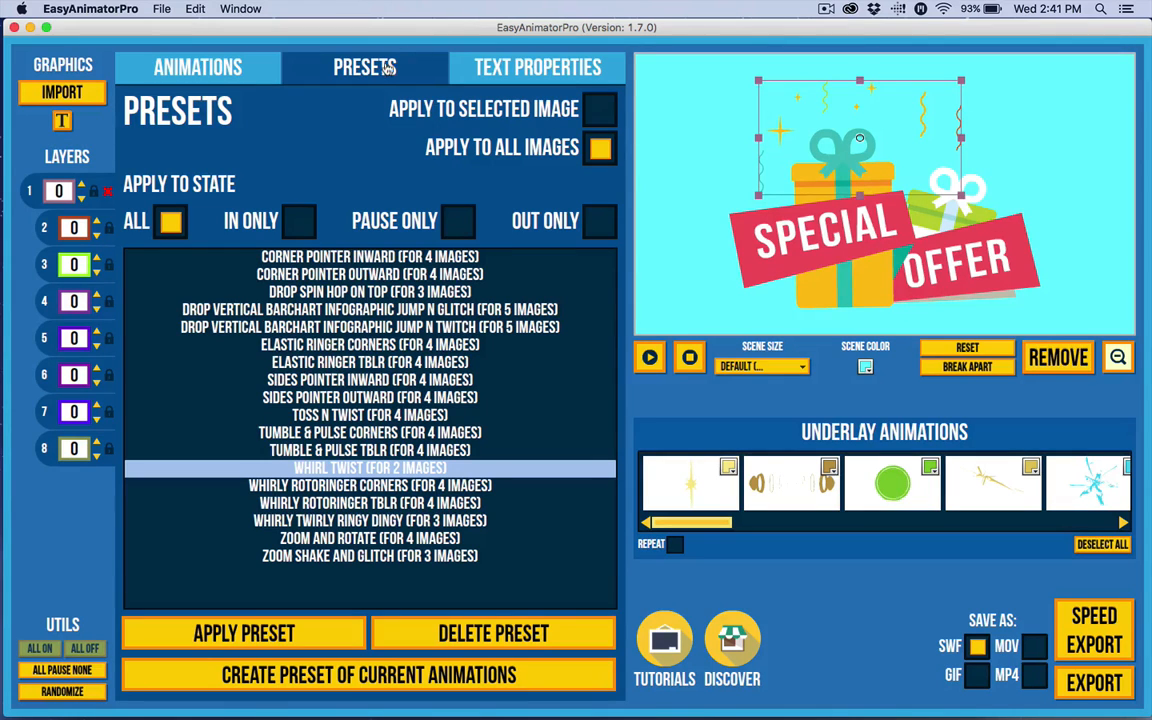
left_click(296, 632)
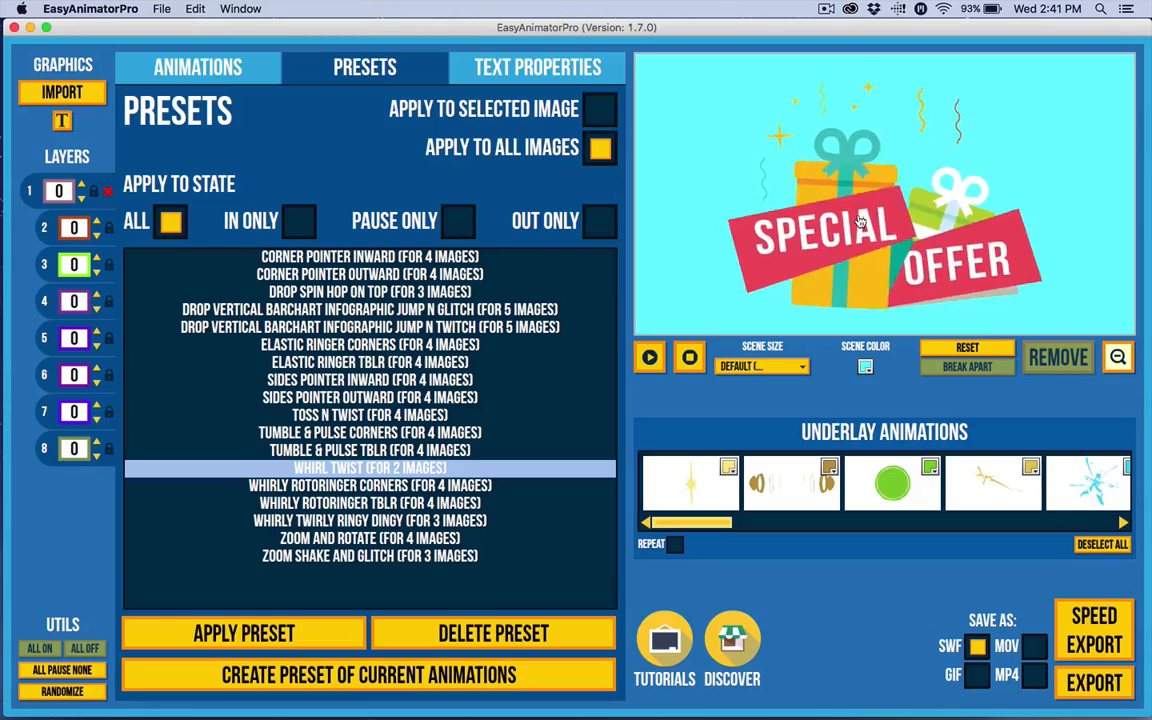
- Delete the layer holding the word "SPECIAL" from the larger red label
left_click(832, 242)
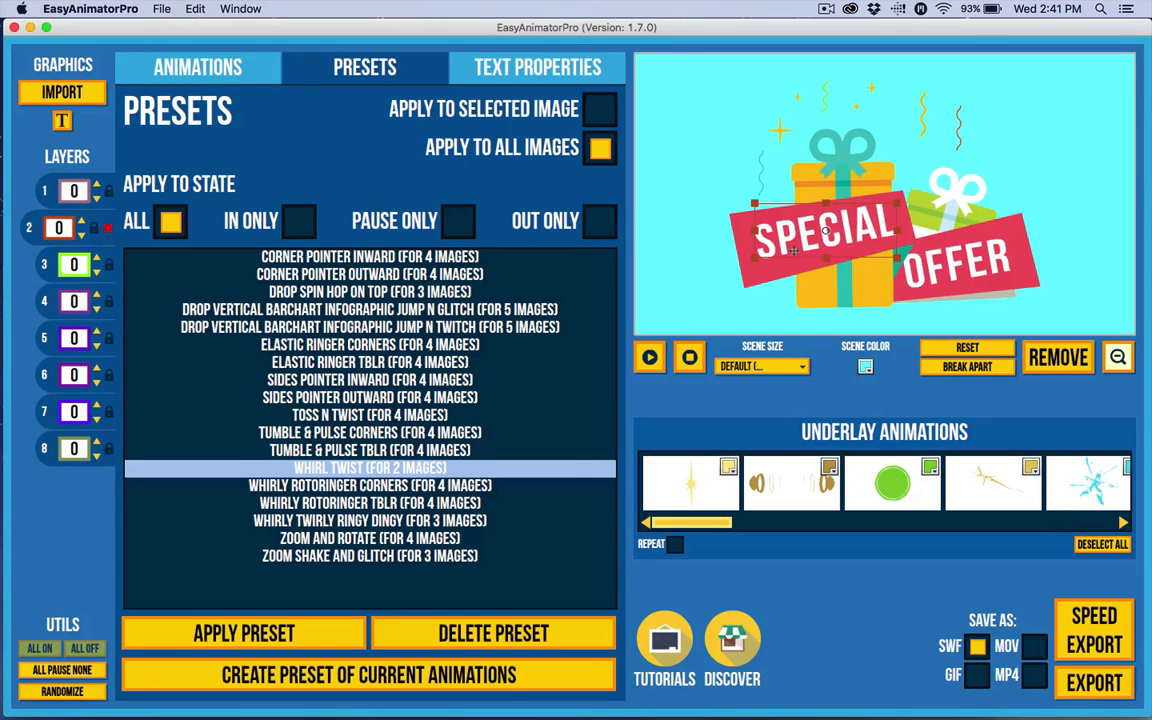
left_click(107, 228)
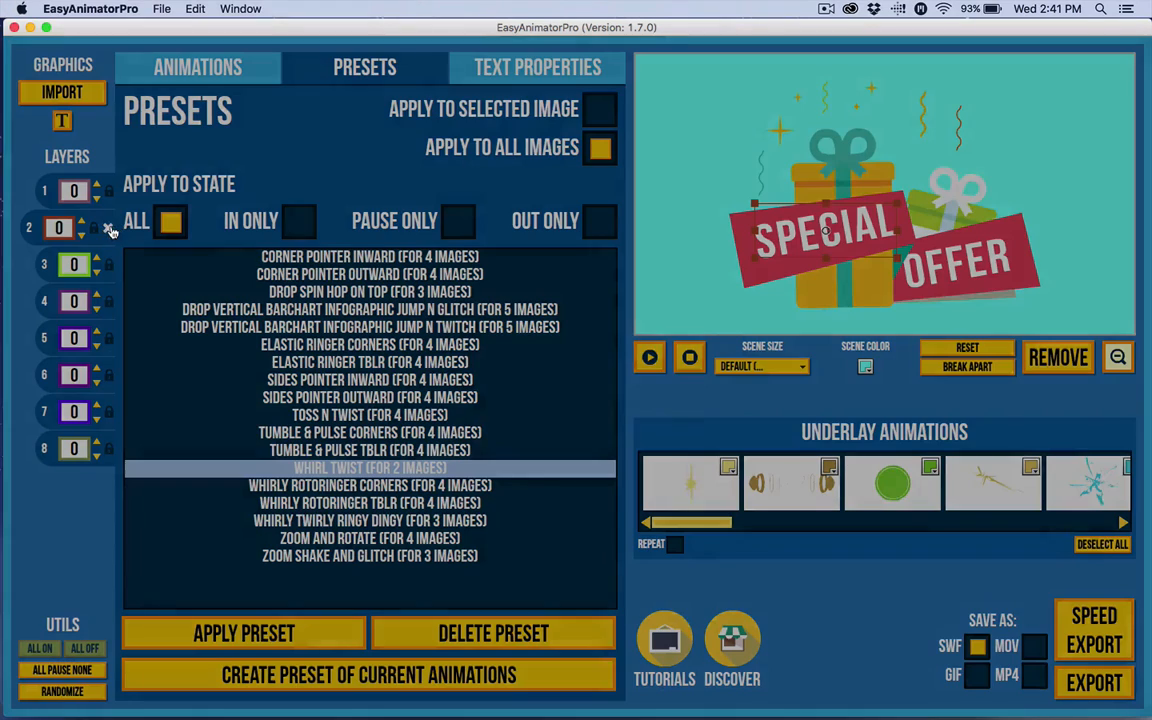
left_click(559, 410)
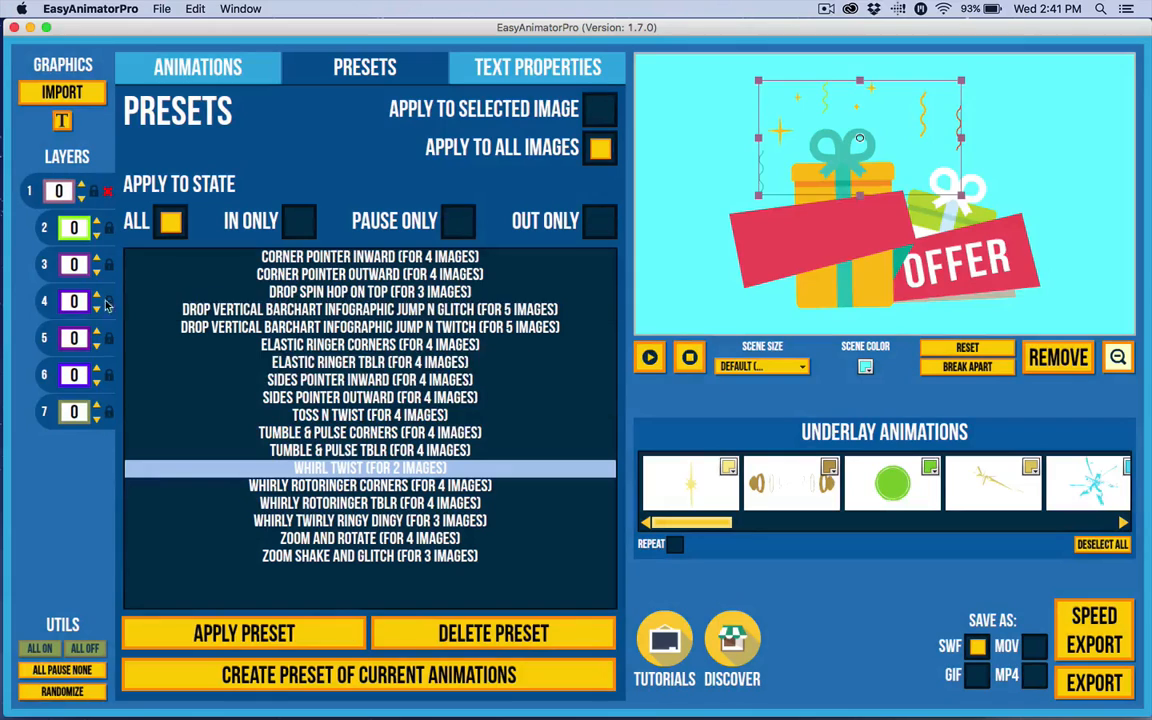
- Examine which remaining layers hold the "OFFER" text, confetti, large gift box and blank red label
left_click(905, 260)
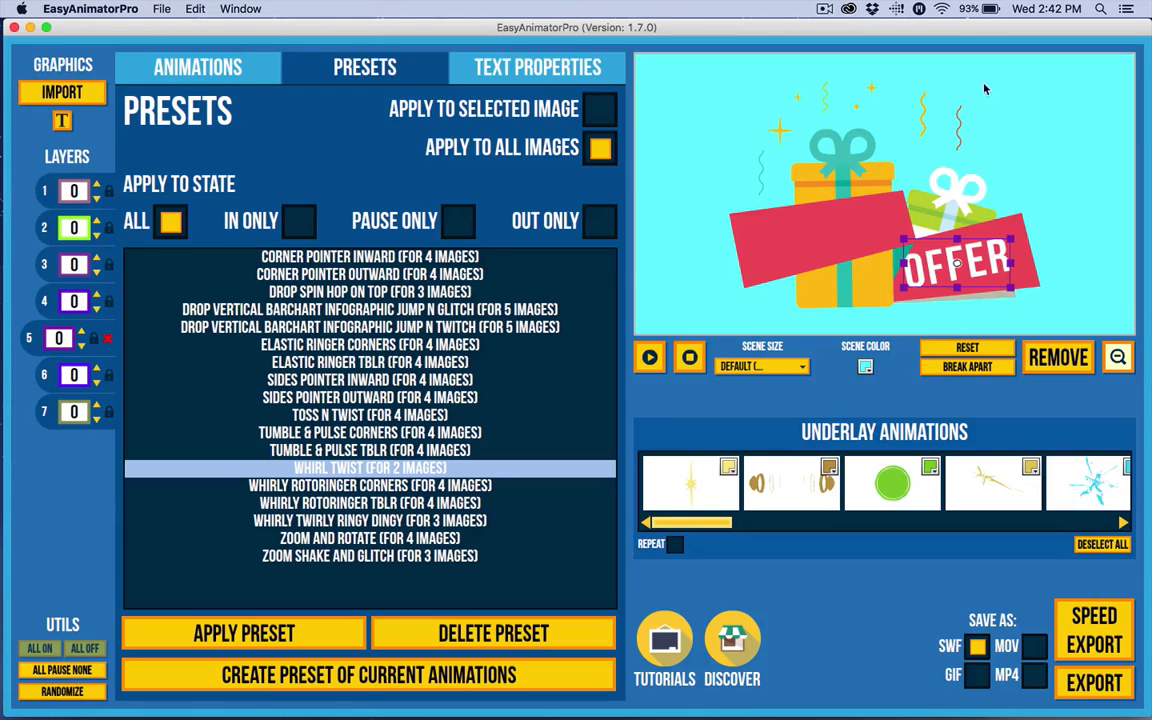
left_click(845, 252)
left_click(806, 98)
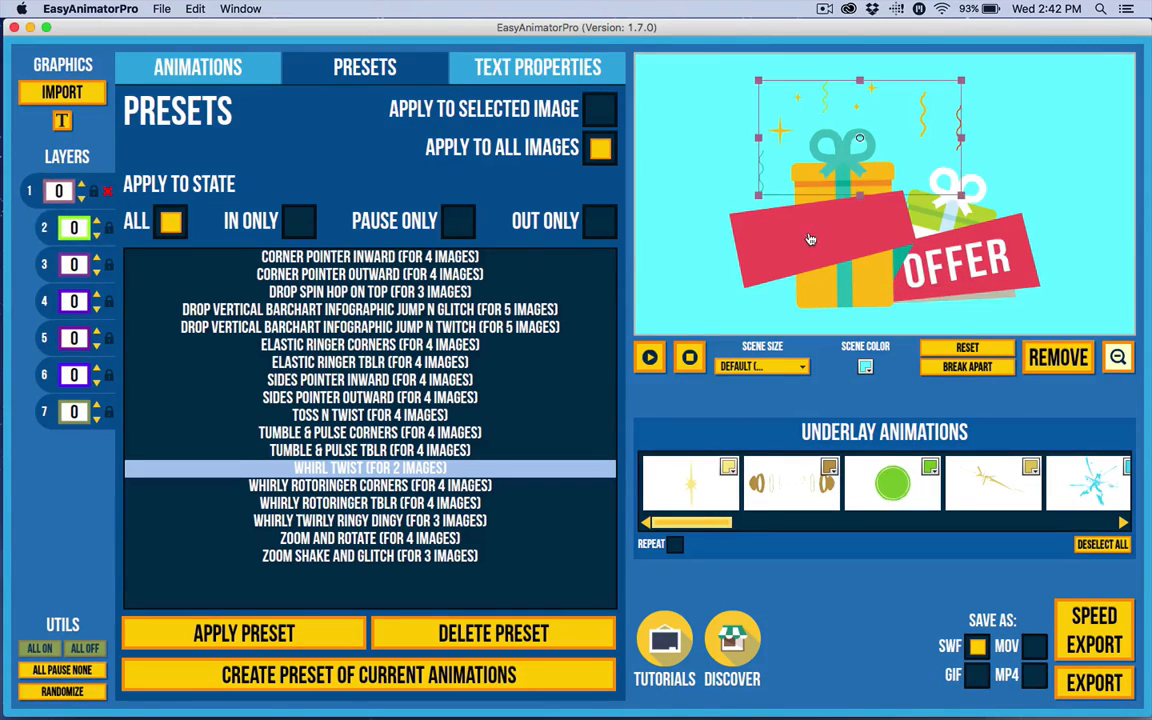
left_click(845, 285)
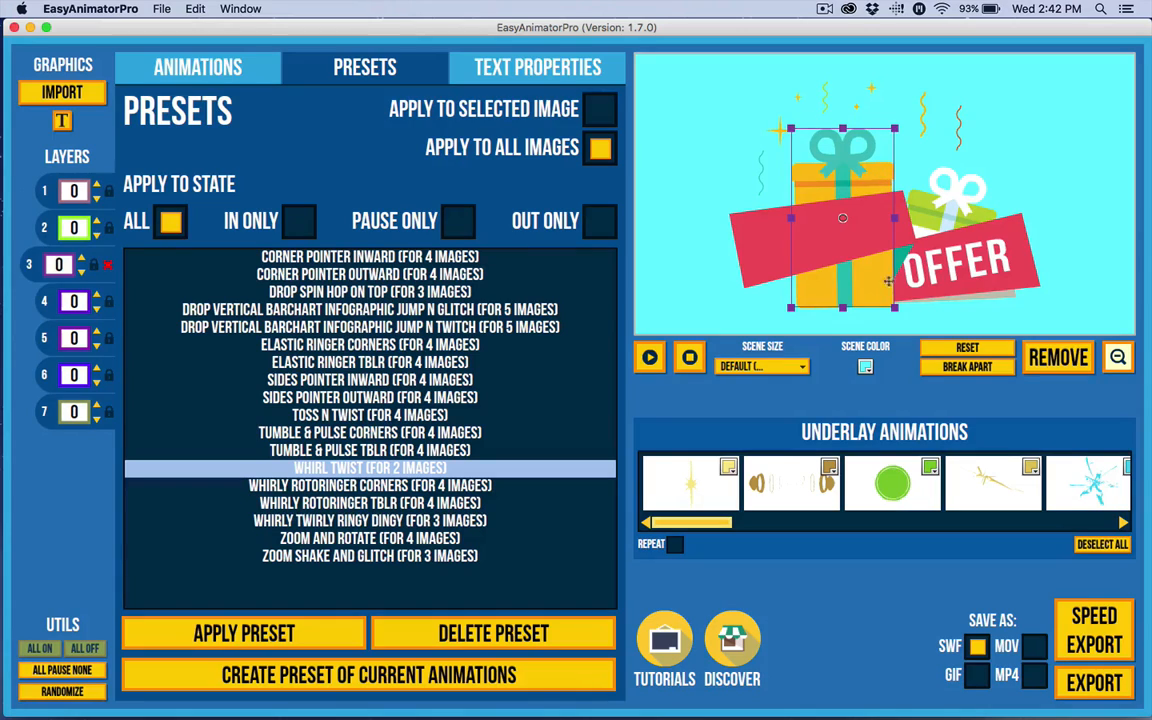
left_click(962, 262)
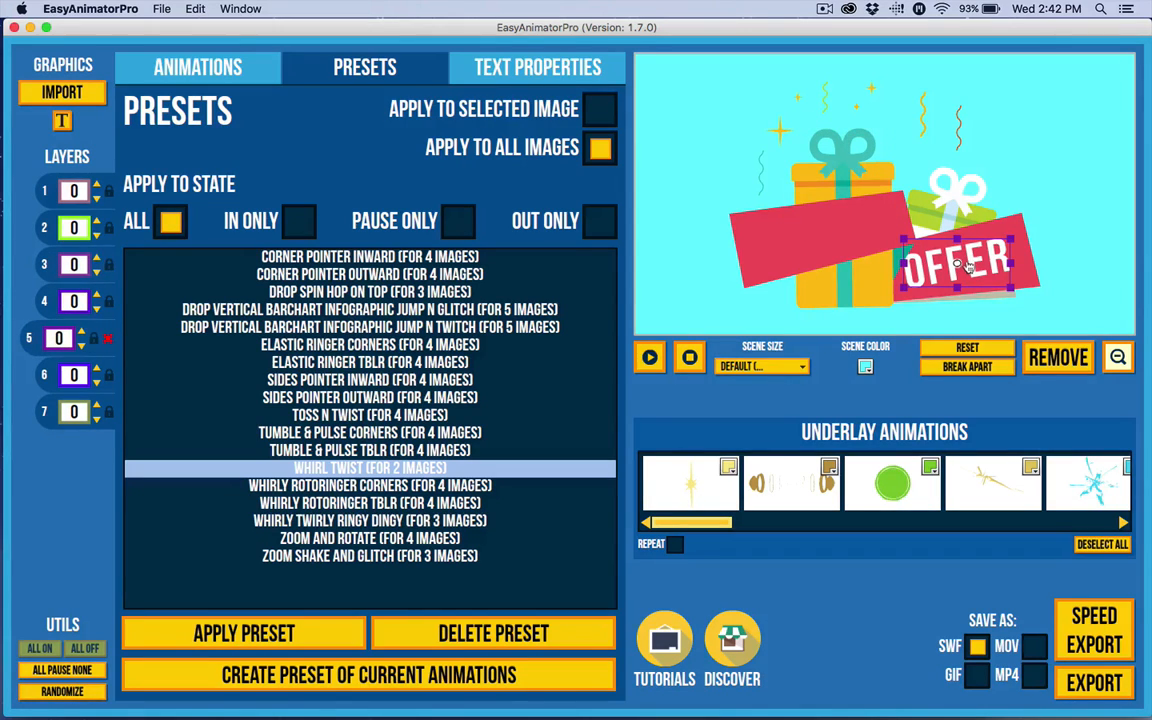
left_click(72, 228)
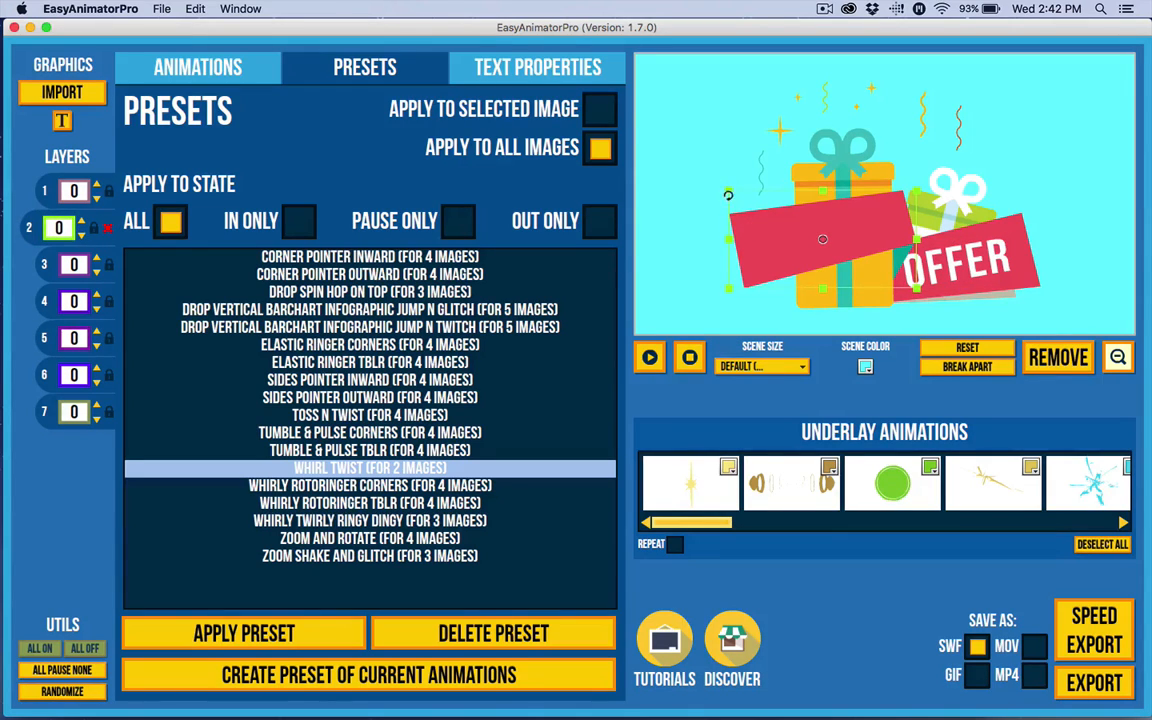
left_click(42, 184)
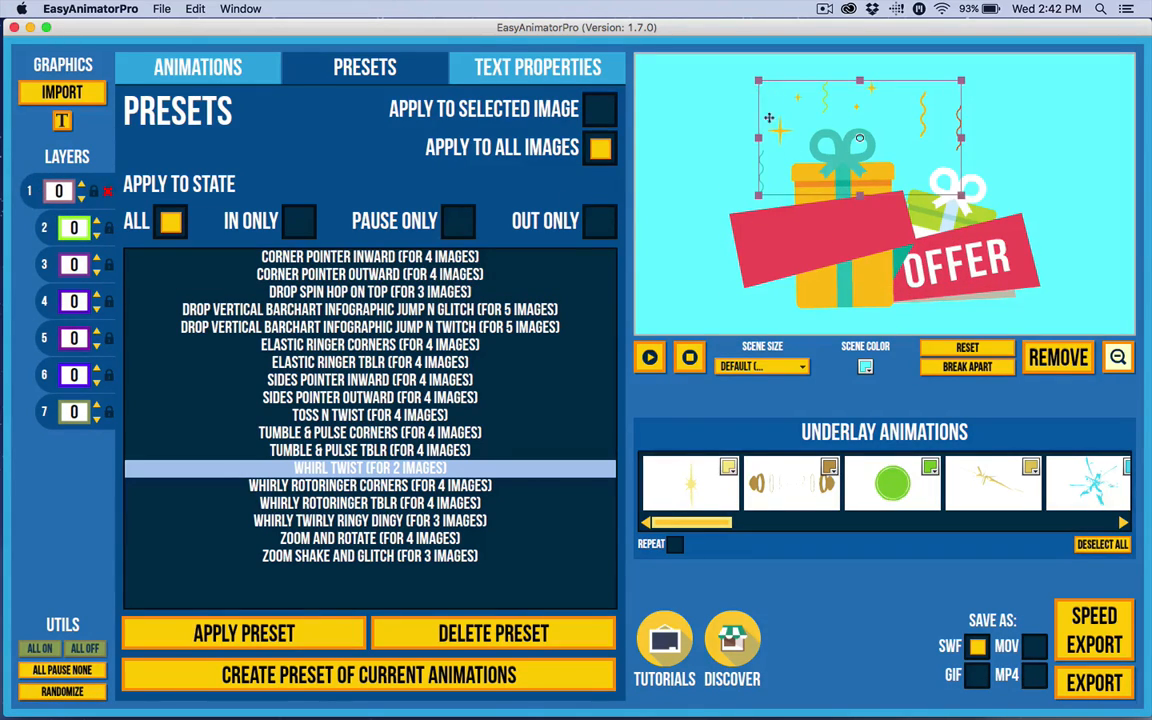
- Delete the layer holding the word "OFFER" from the smaller red label
left_click(936, 252)
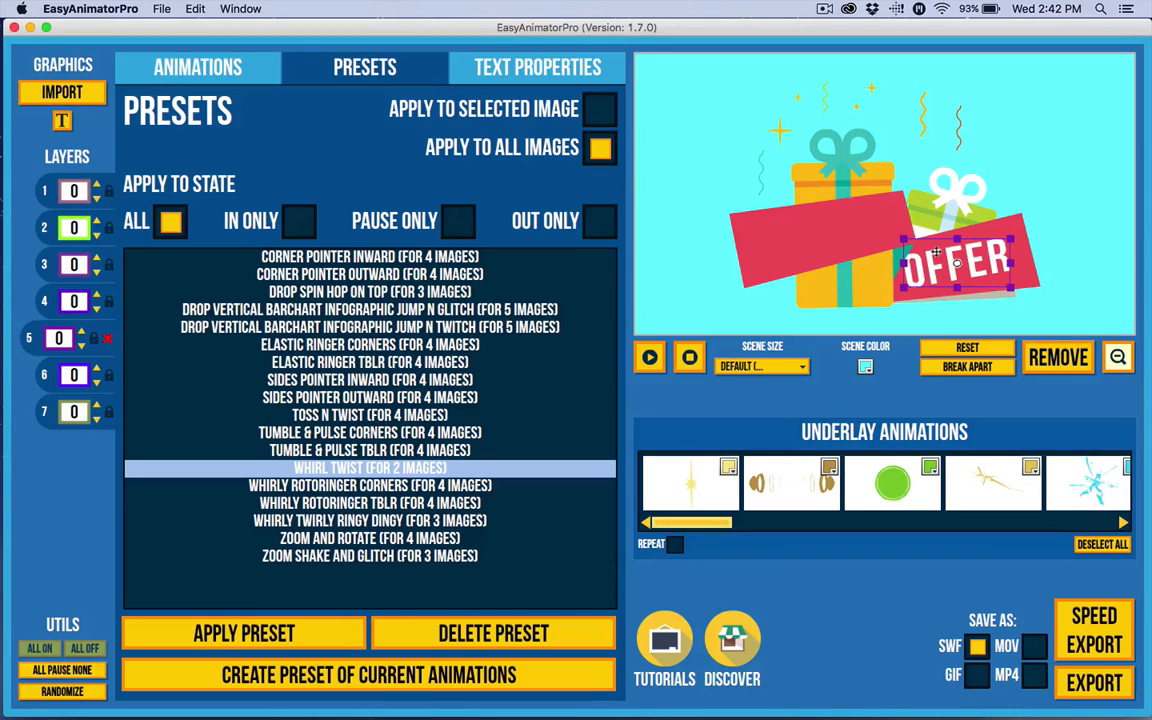
left_click(107, 338)
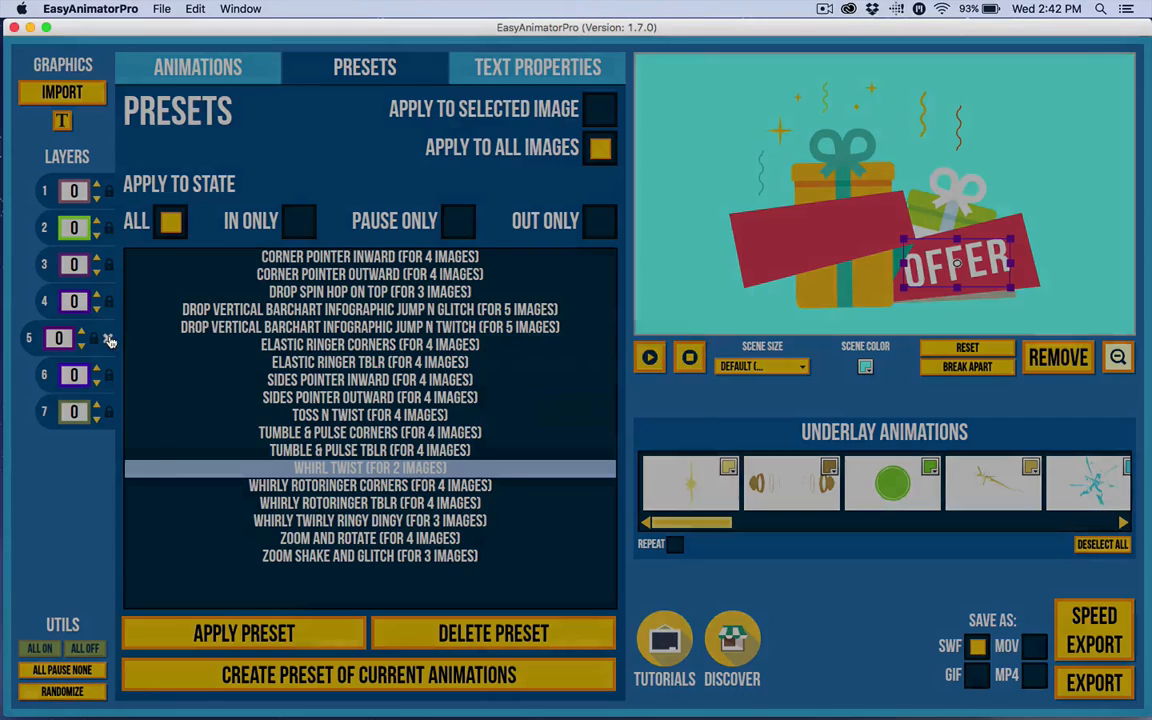
left_click(559, 410)
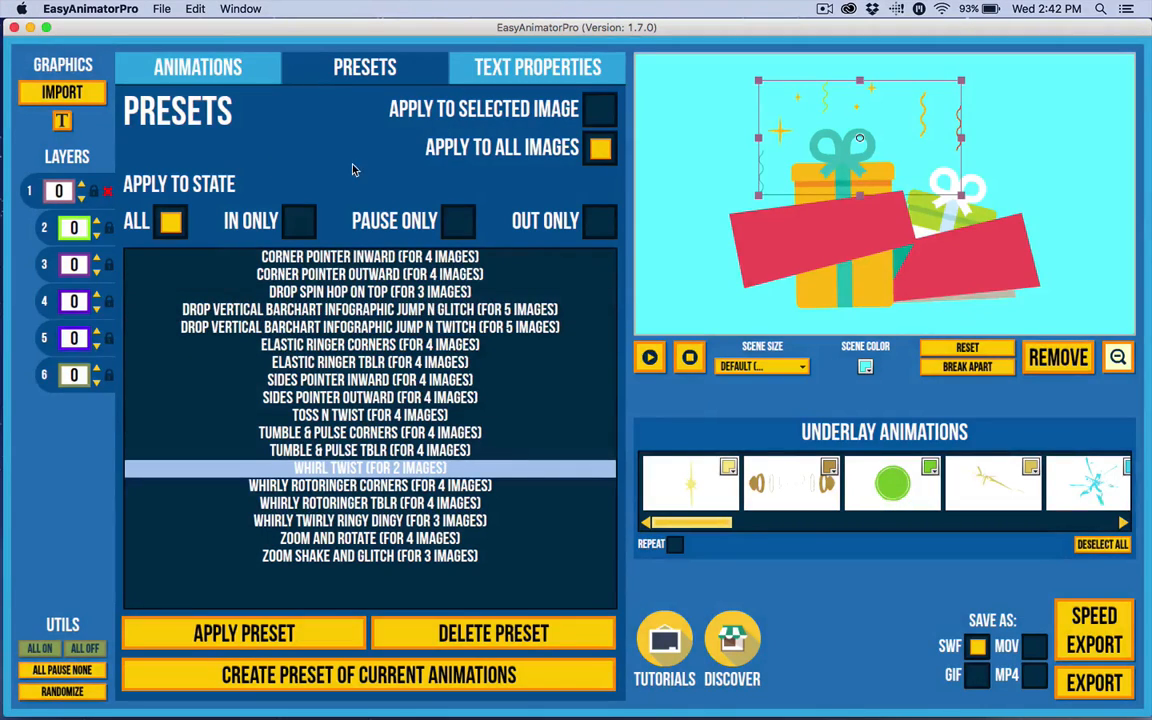
- Add a new text object reading "FREE GIFT" beside the bow of the large gift box
left_click(62, 122)
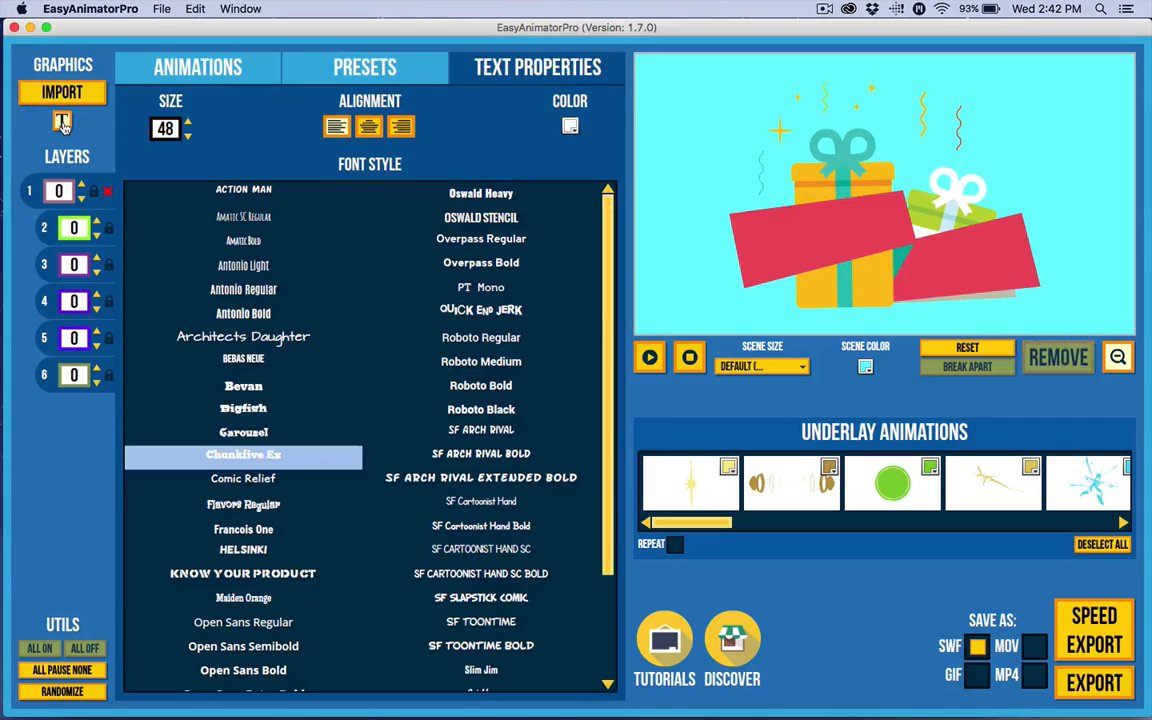
left_click(759, 153)
type("FREE")
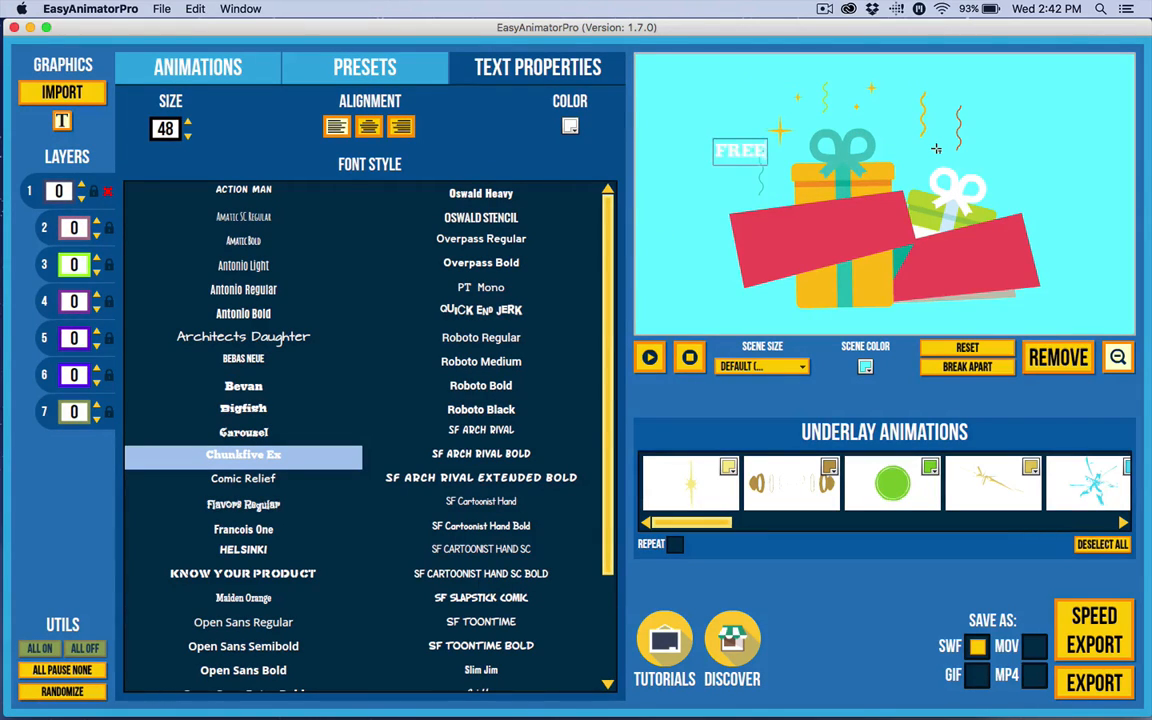
type(" GIFT")
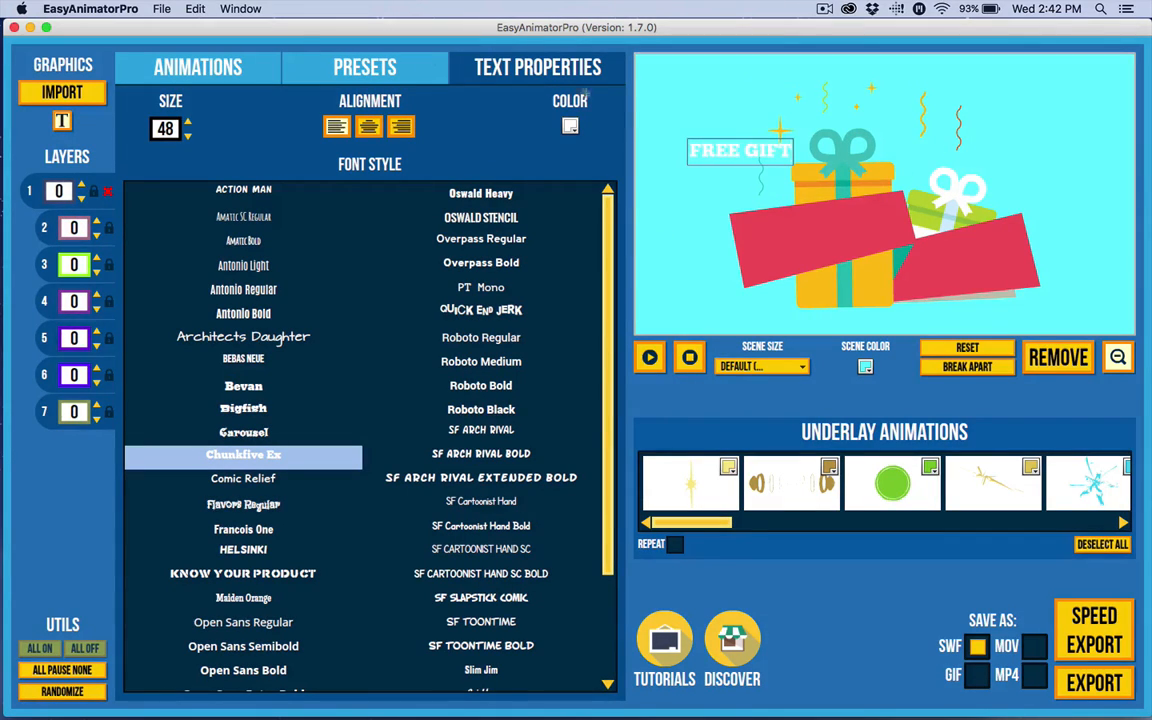
- Finish the "FREE GIFT" text, enlarge it to about twice its size, and move it over the two red labels
left_click(65, 121)
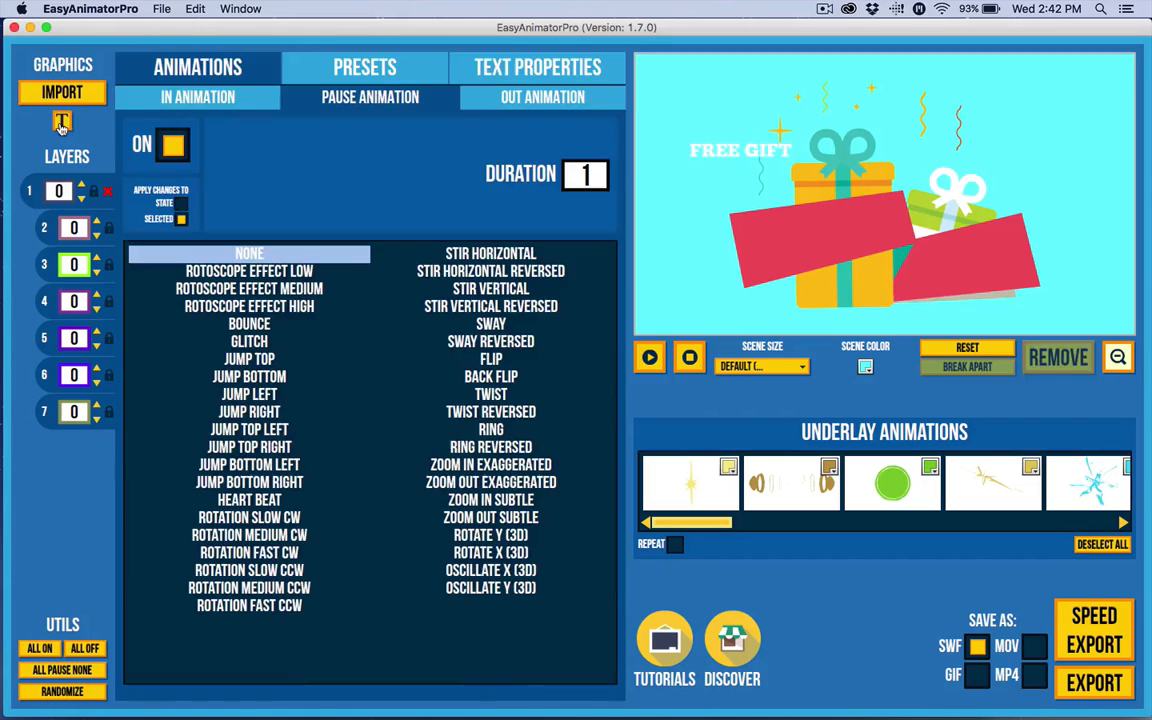
left_click(730, 151)
left_click_drag(797, 168, 864, 247)
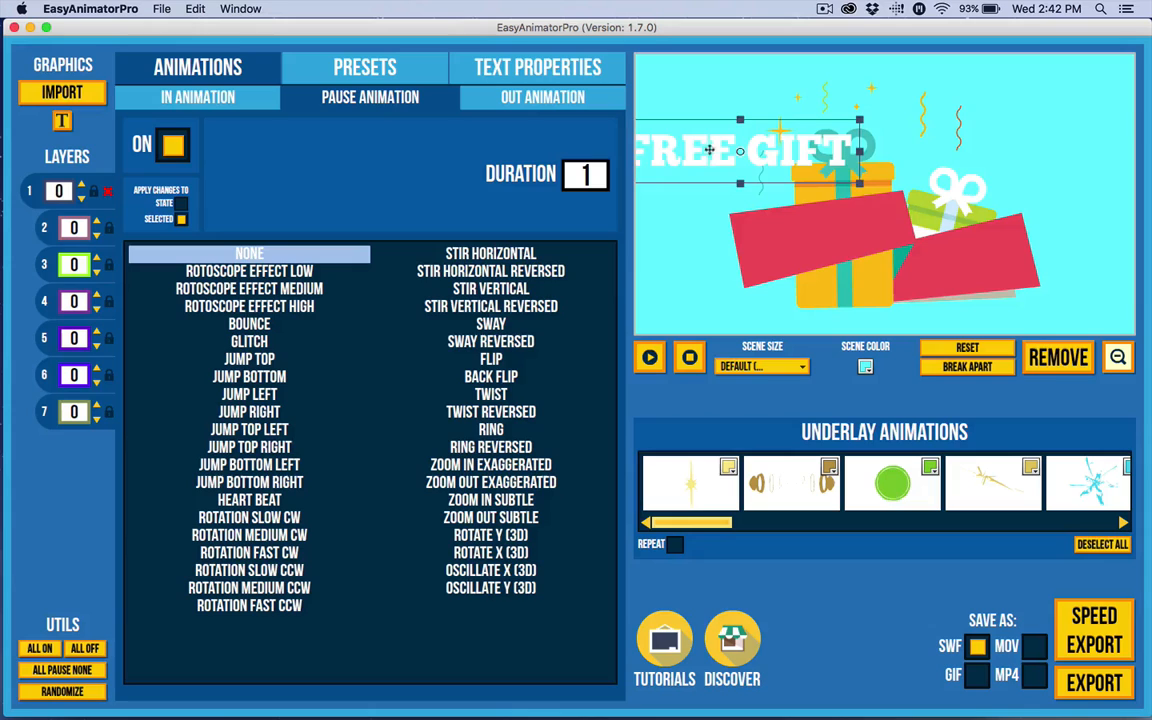
left_click_drag(699, 144, 845, 228)
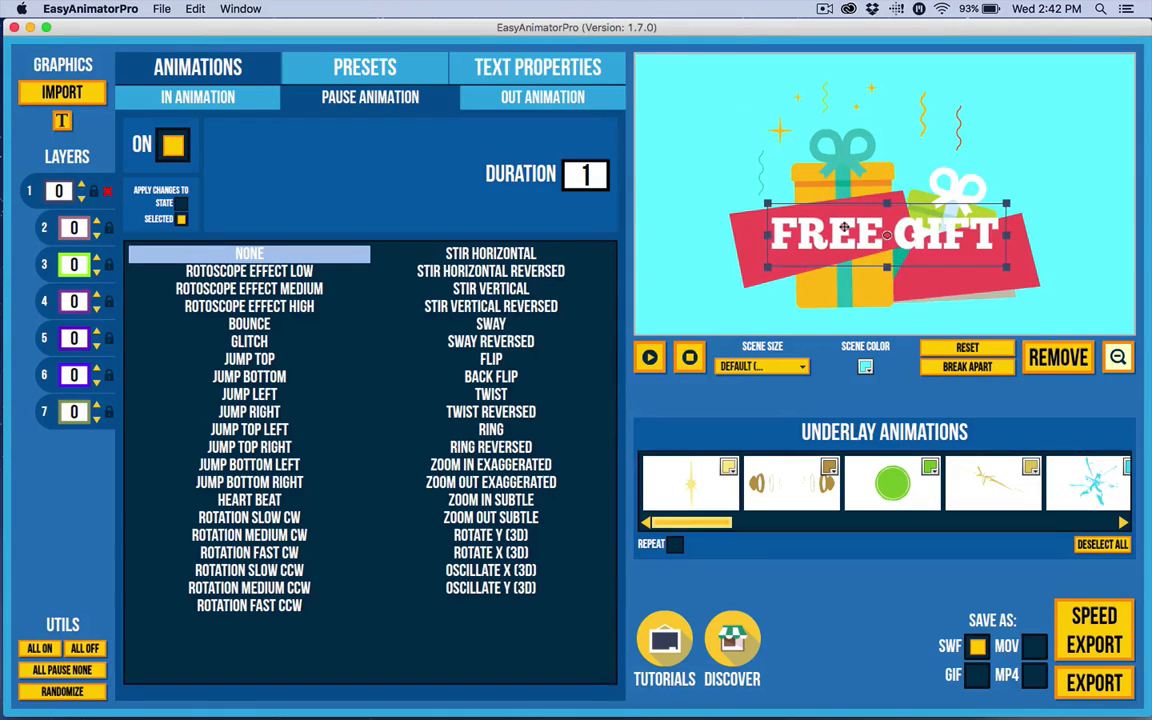
- Break the "FREE GIFT" text apart into words and rotate both words together to match the slant of the red labels
left_click(967, 366)
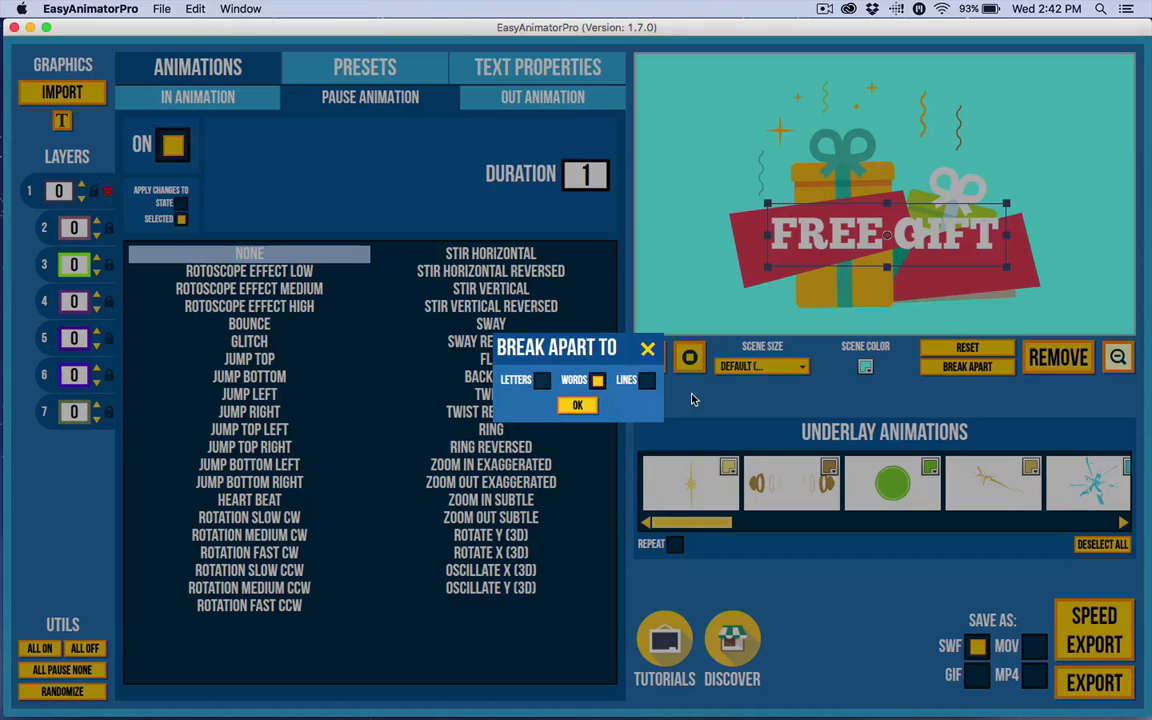
left_click(580, 406)
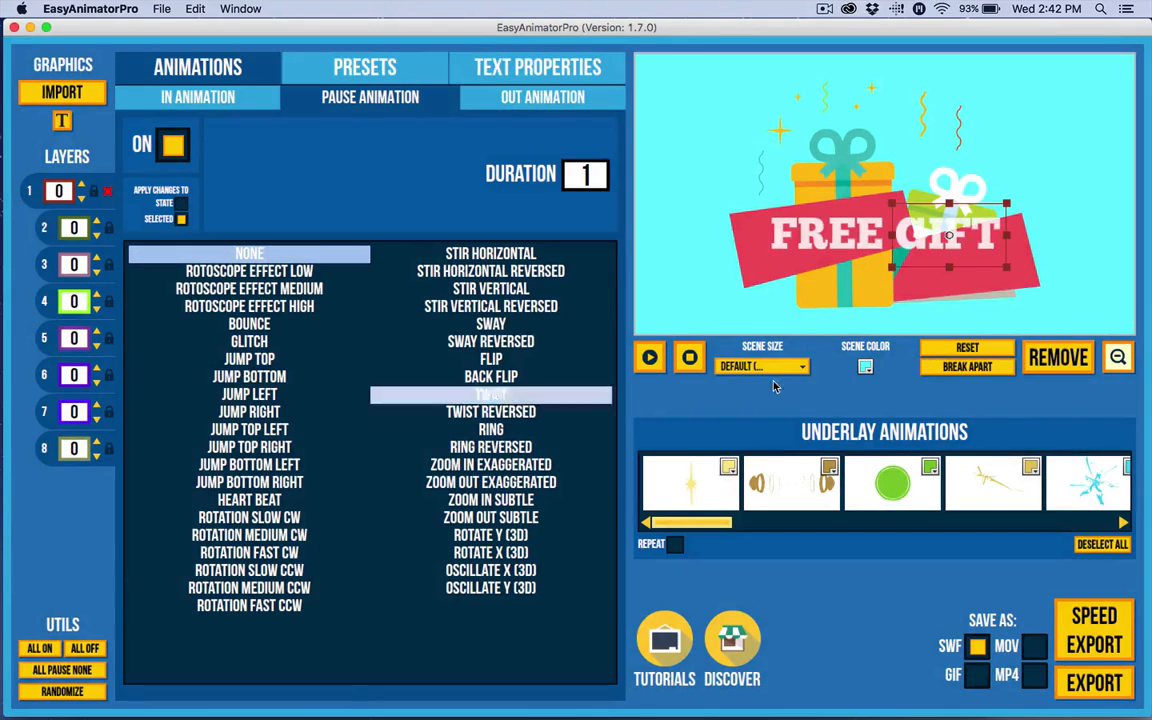
left_click(815, 241)
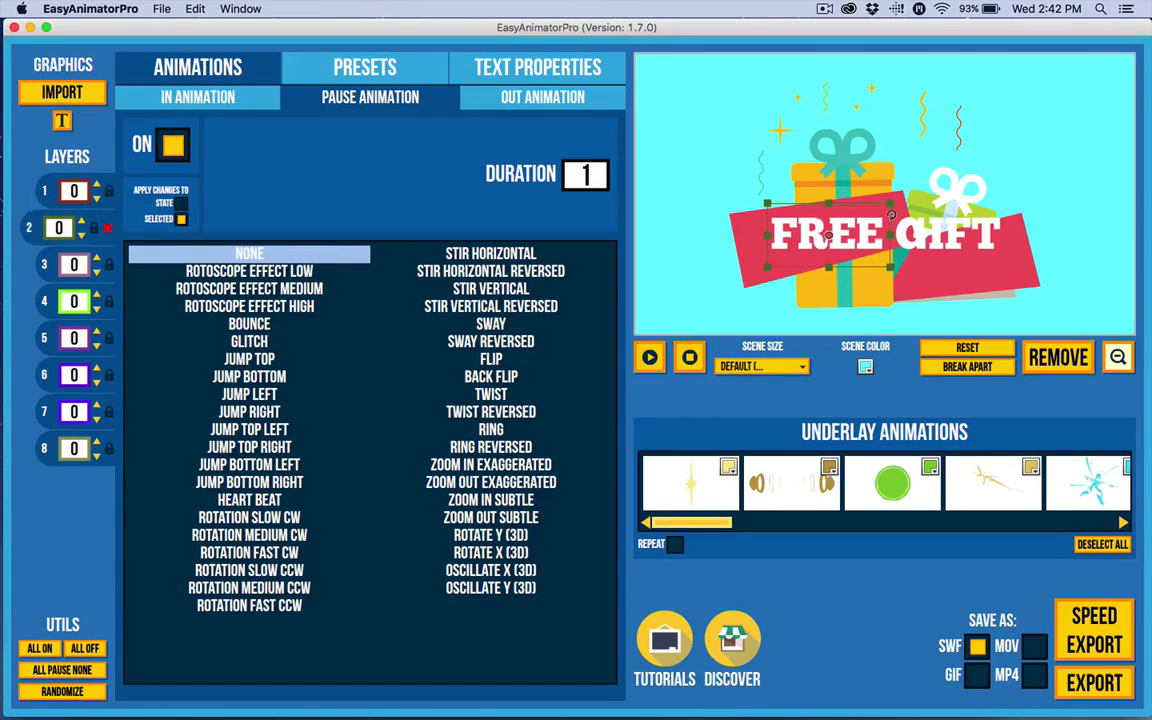
left_click(943, 243, "shift")
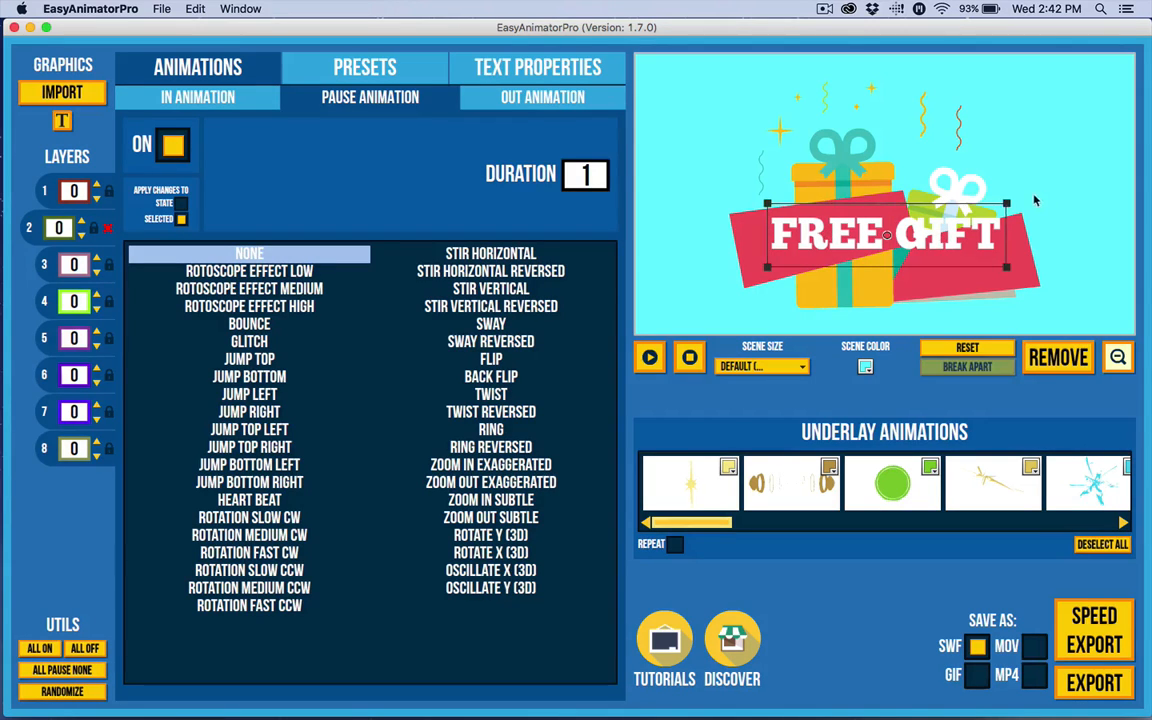
left_click_drag(1020, 191, 997, 171)
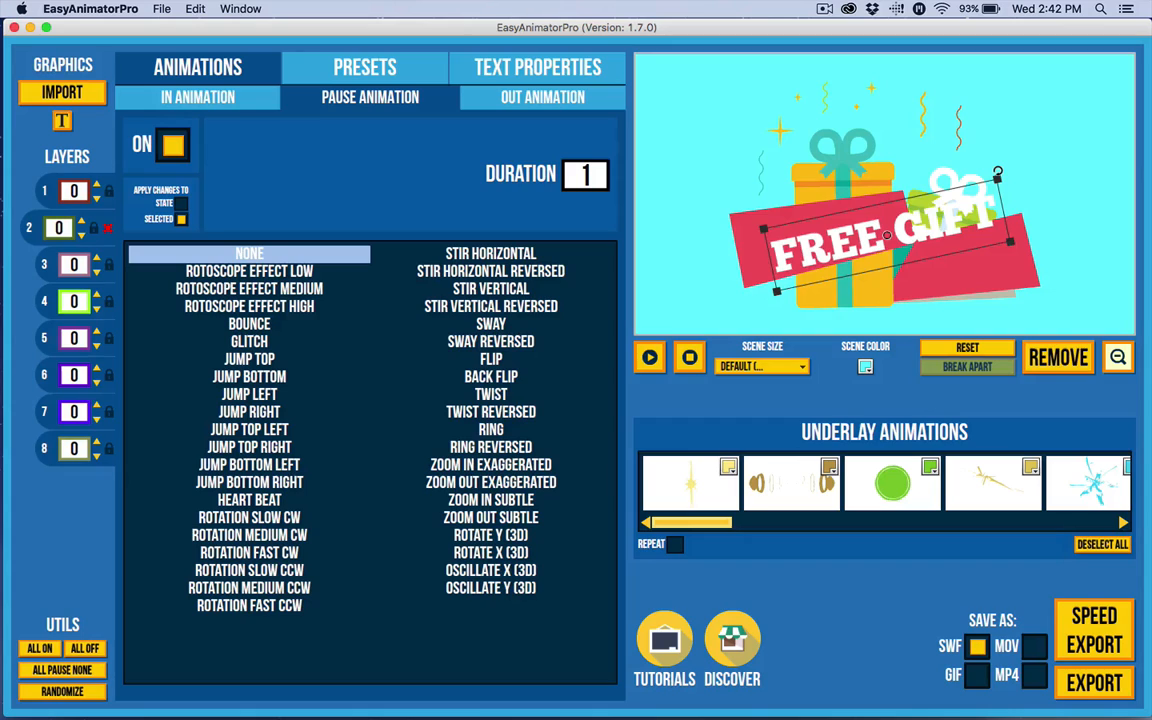
left_click(1046, 238)
- Position "FREE" on the larger red label and "GIFT" on the smaller one, and enlarge both words together slightly
left_click(851, 229)
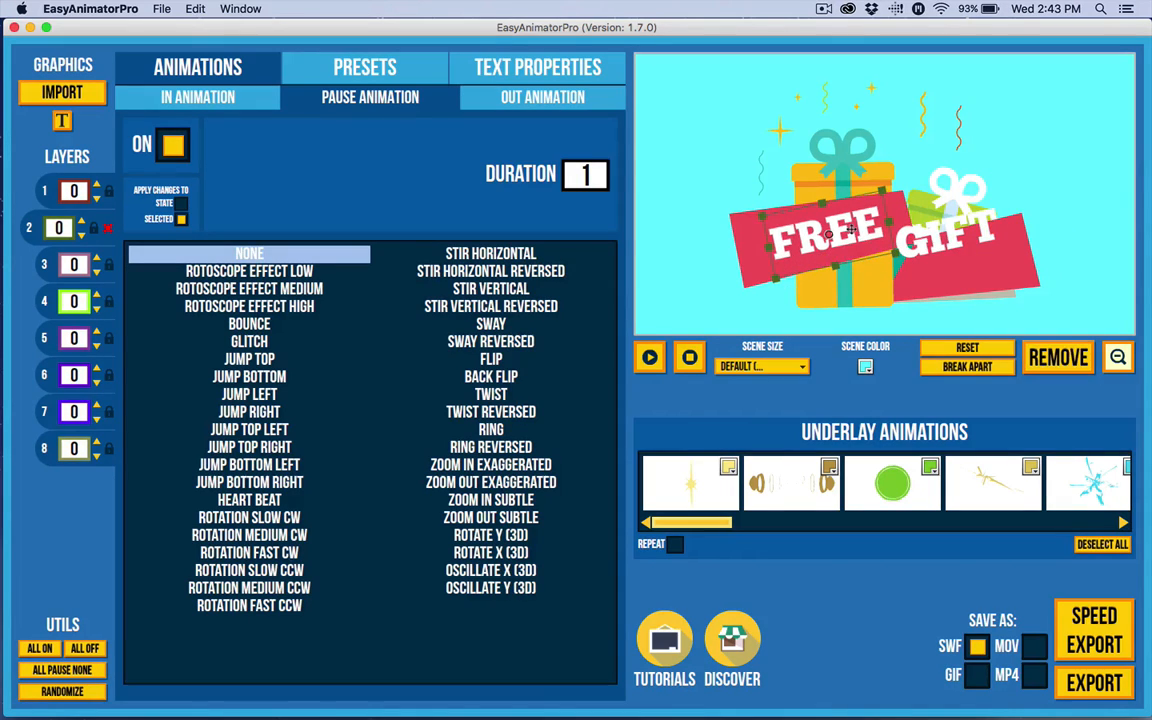
left_click_drag(945, 236, 965, 258)
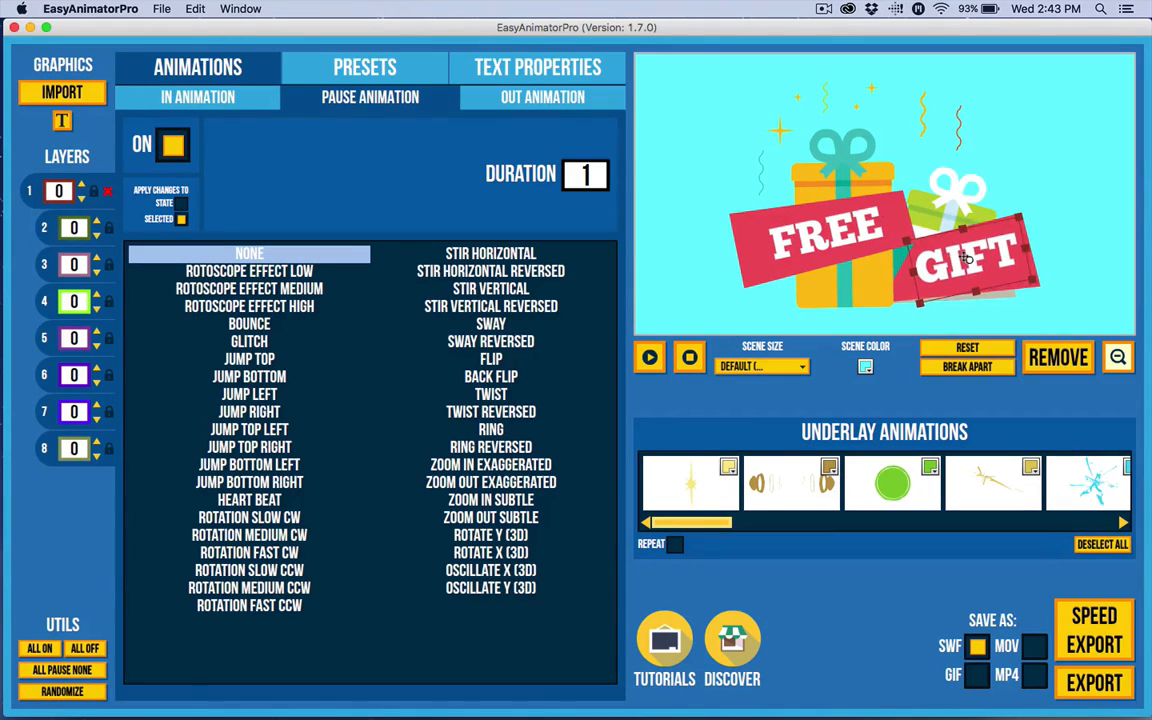
left_click(833, 245, "shift")
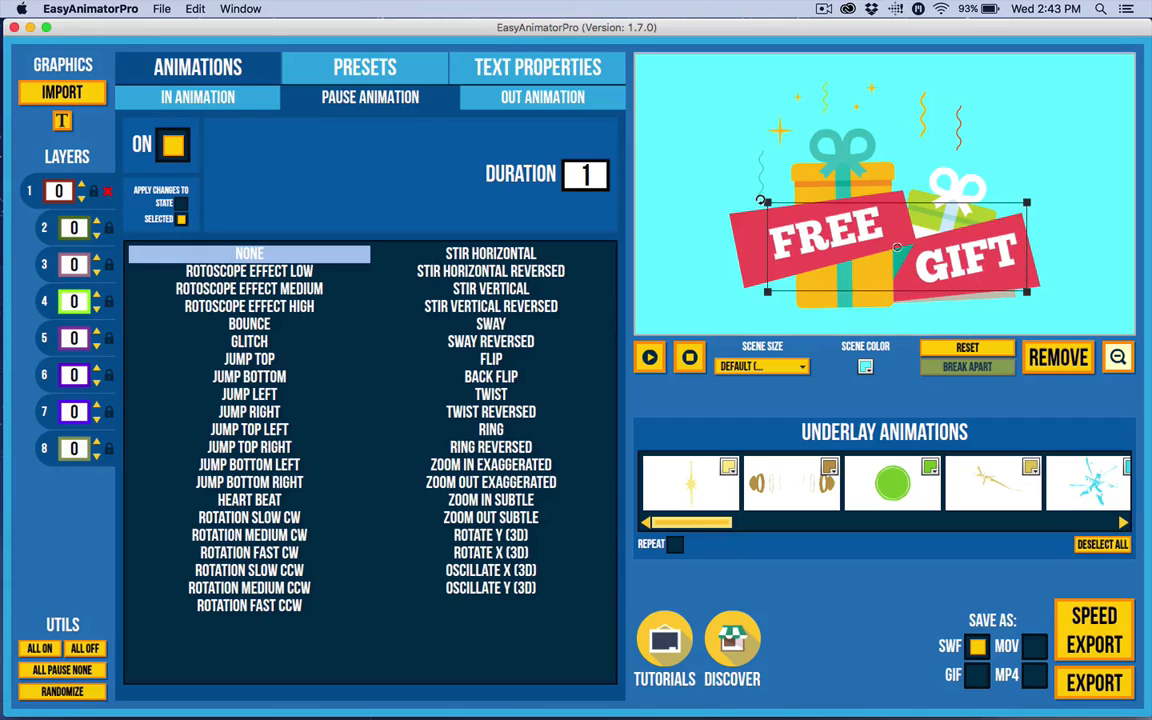
left_click_drag(767, 201, 752, 197)
left_click(672, 200)
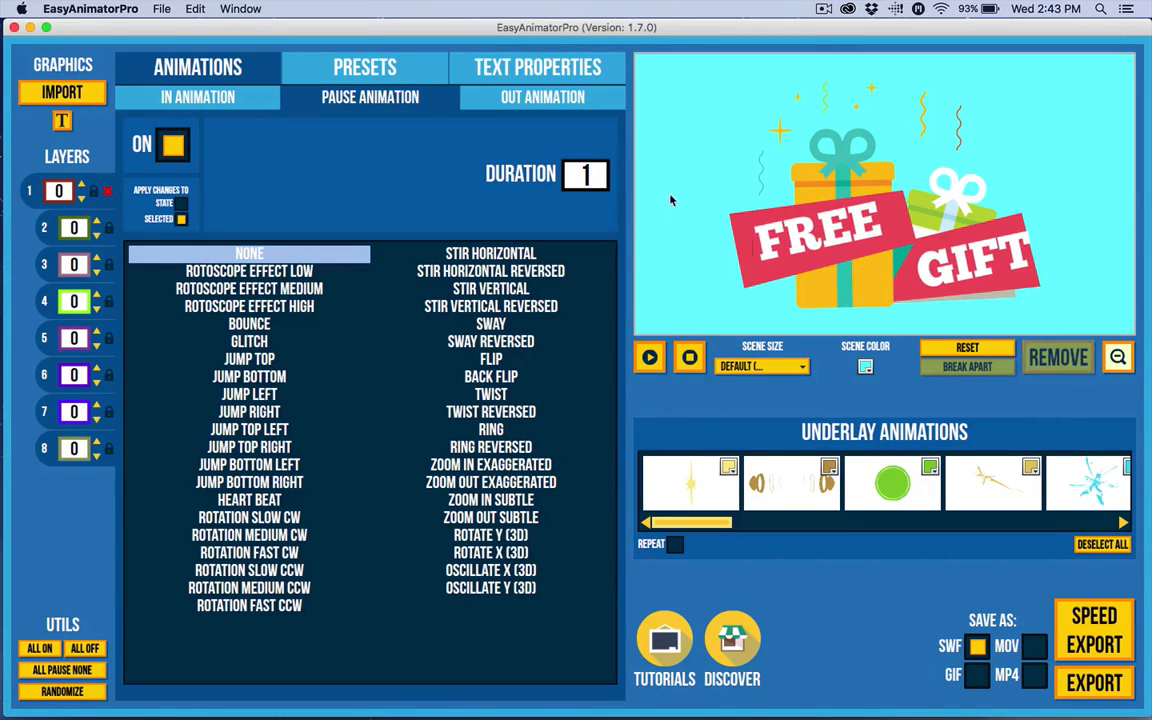
- Shift "FREE" and "GIFT" slightly to centre each word within its own red label
left_click(795, 243)
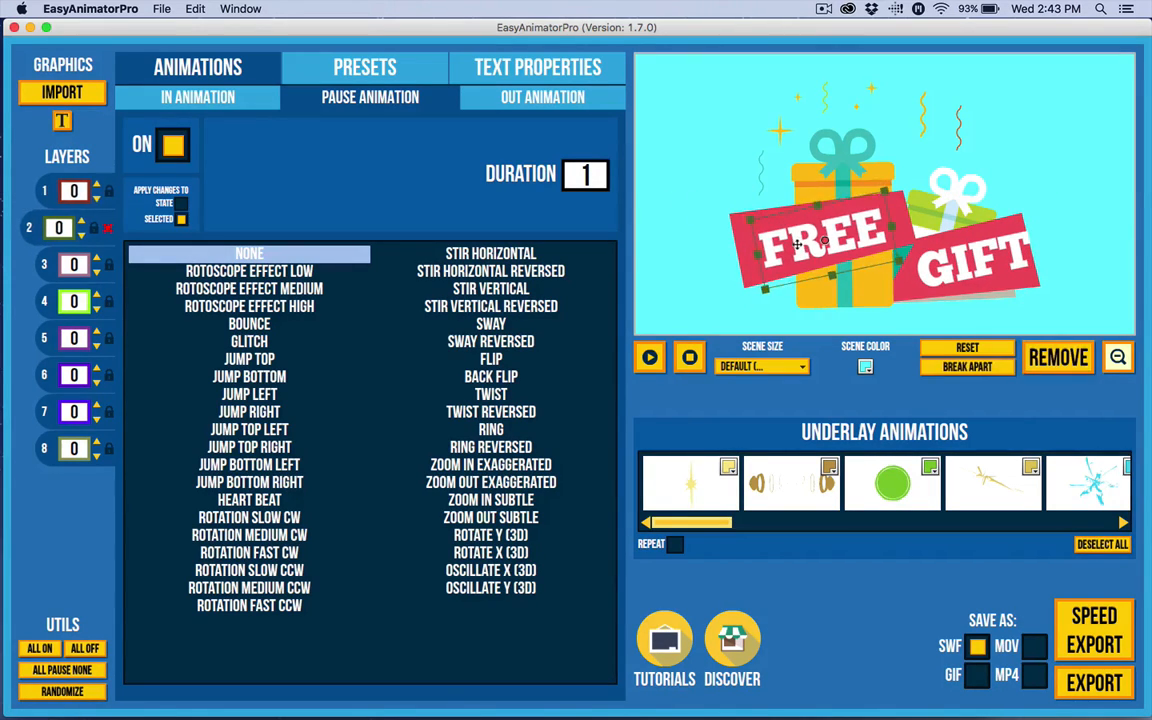
left_click(942, 264)
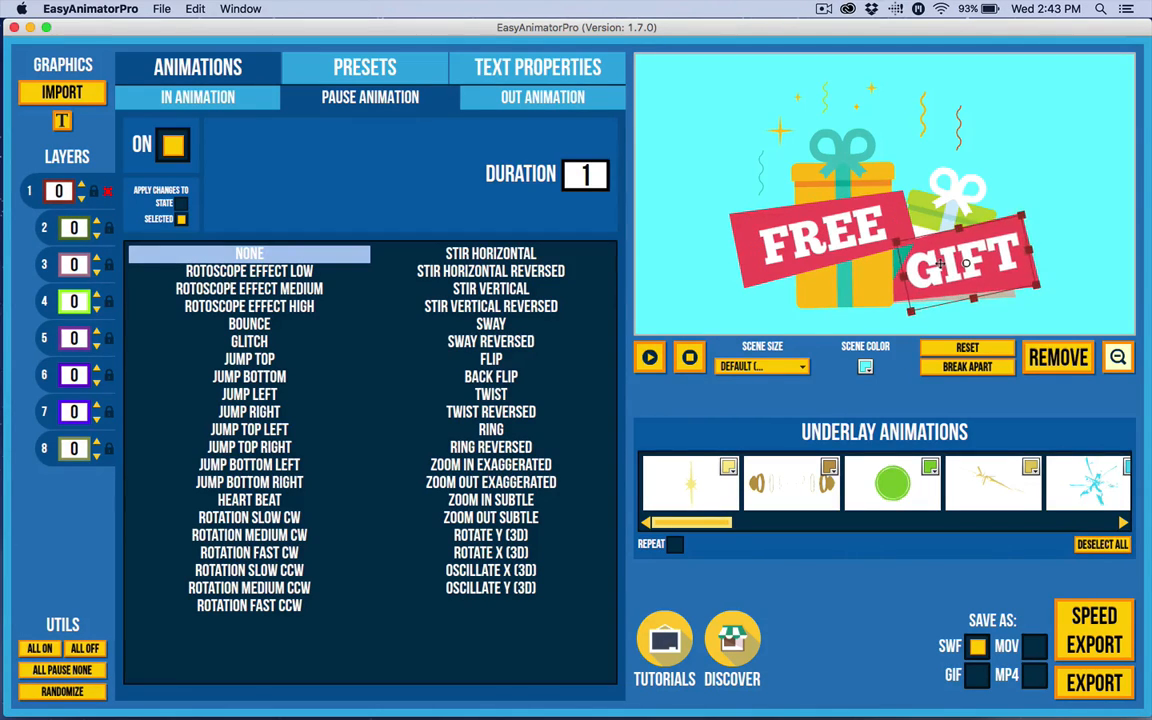
left_click_drag(940, 264, 935, 266)
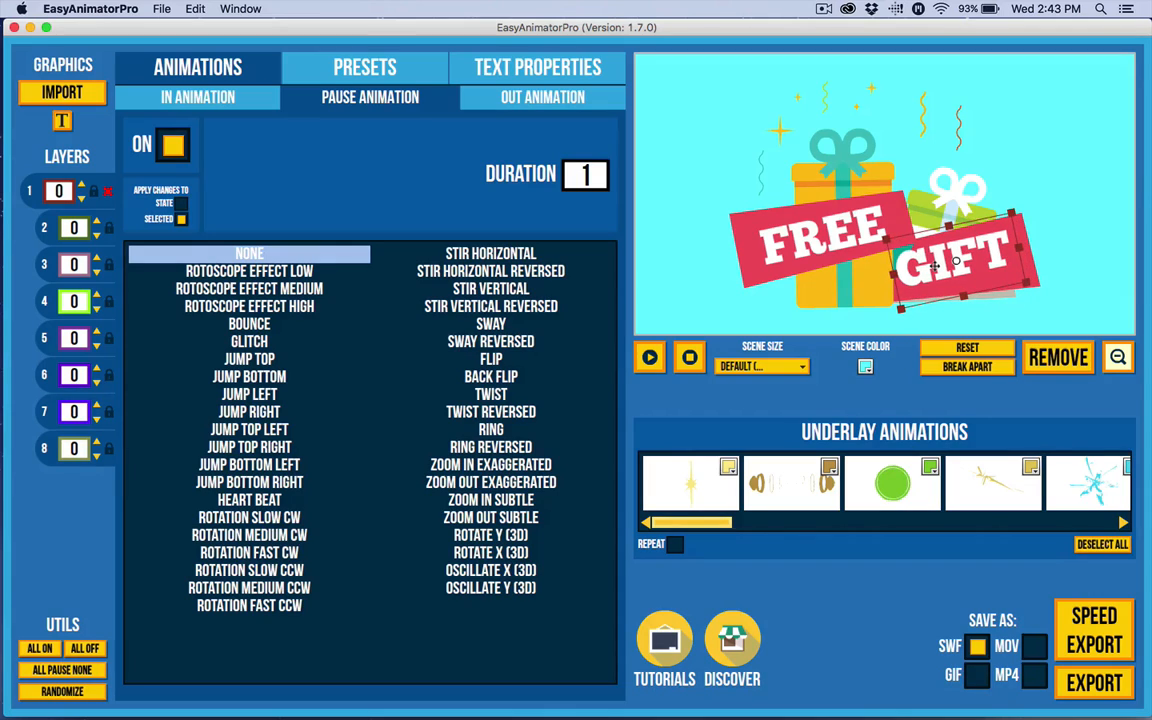
- Move the "GIFT" layer down to position 6 in the layer order and nudge the word within the smaller red label
left_click_drag(30, 203, 25, 397)
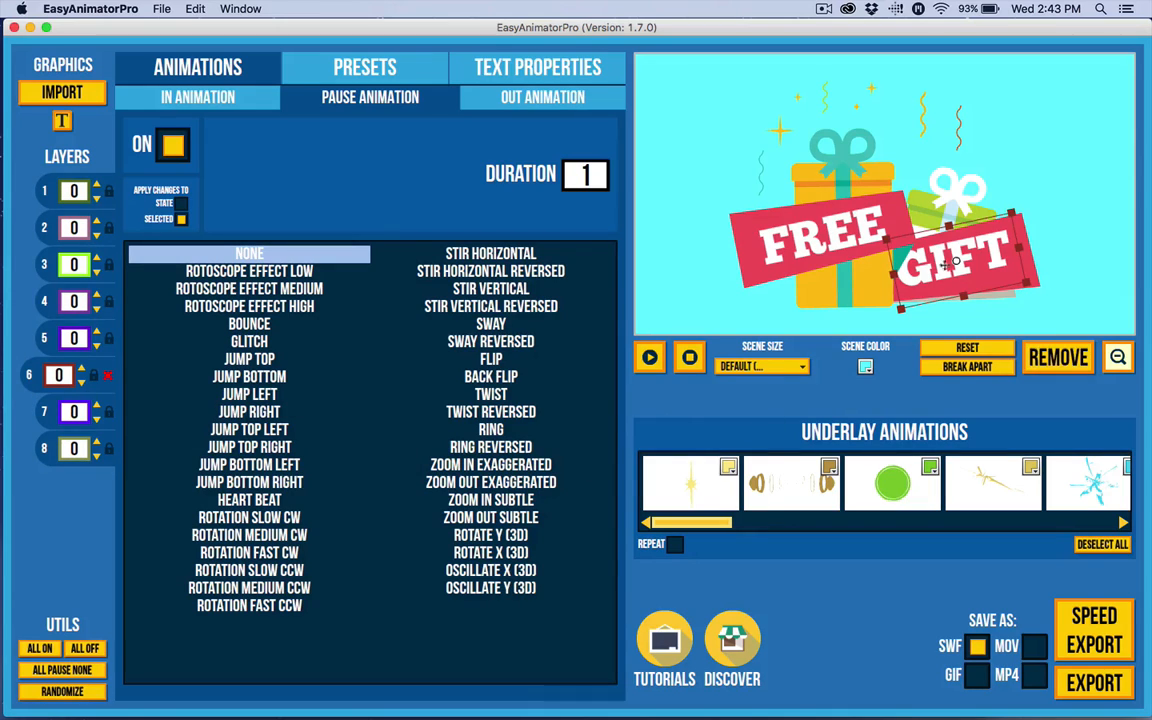
left_click_drag(944, 277, 950, 280)
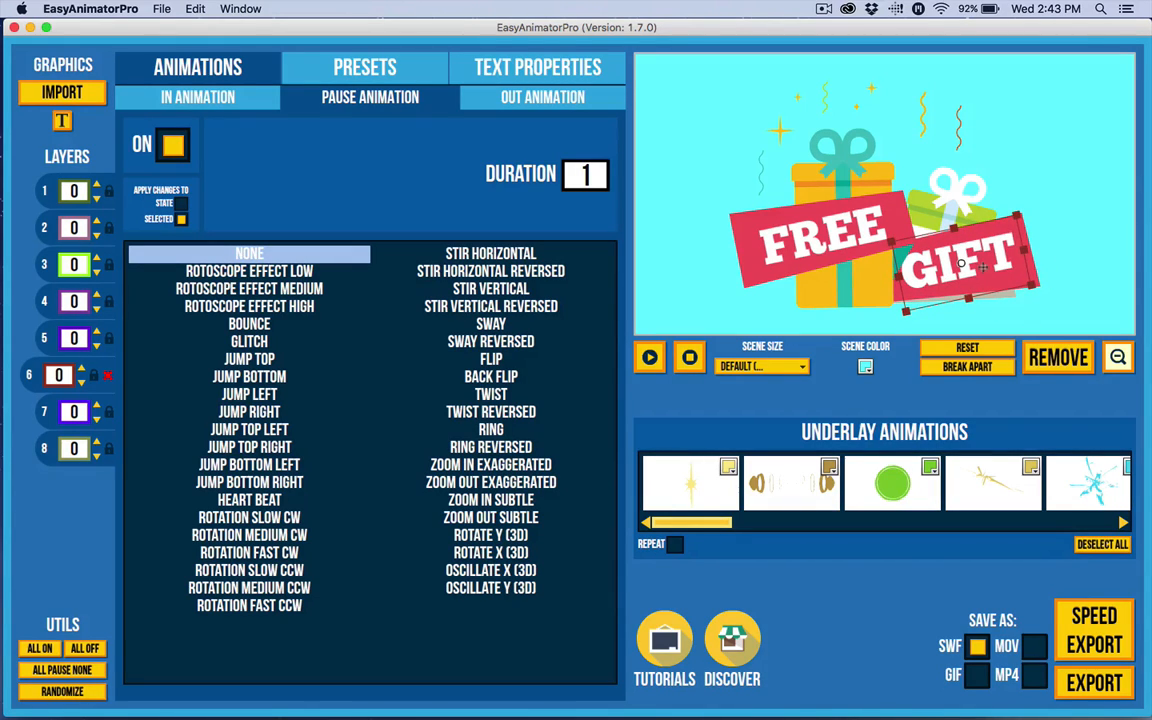
- Apply the "Whirl Twist (for 2 images)" preset to all images in all animation states
left_click(800, 246)
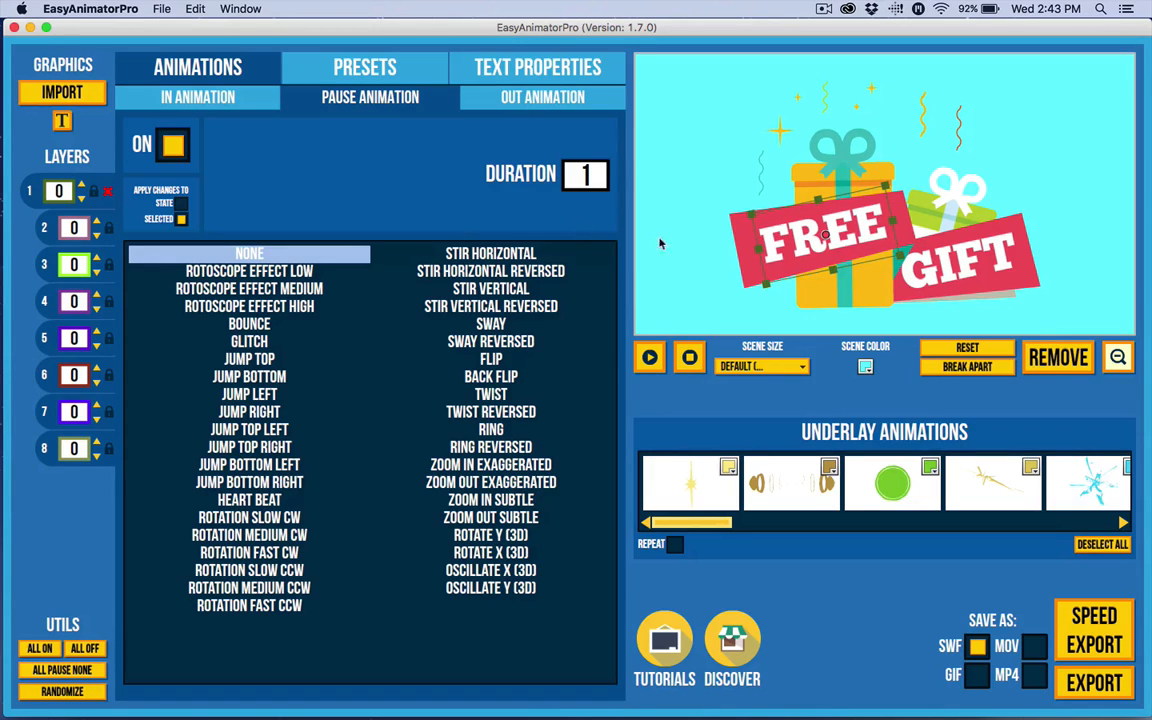
left_click(398, 78)
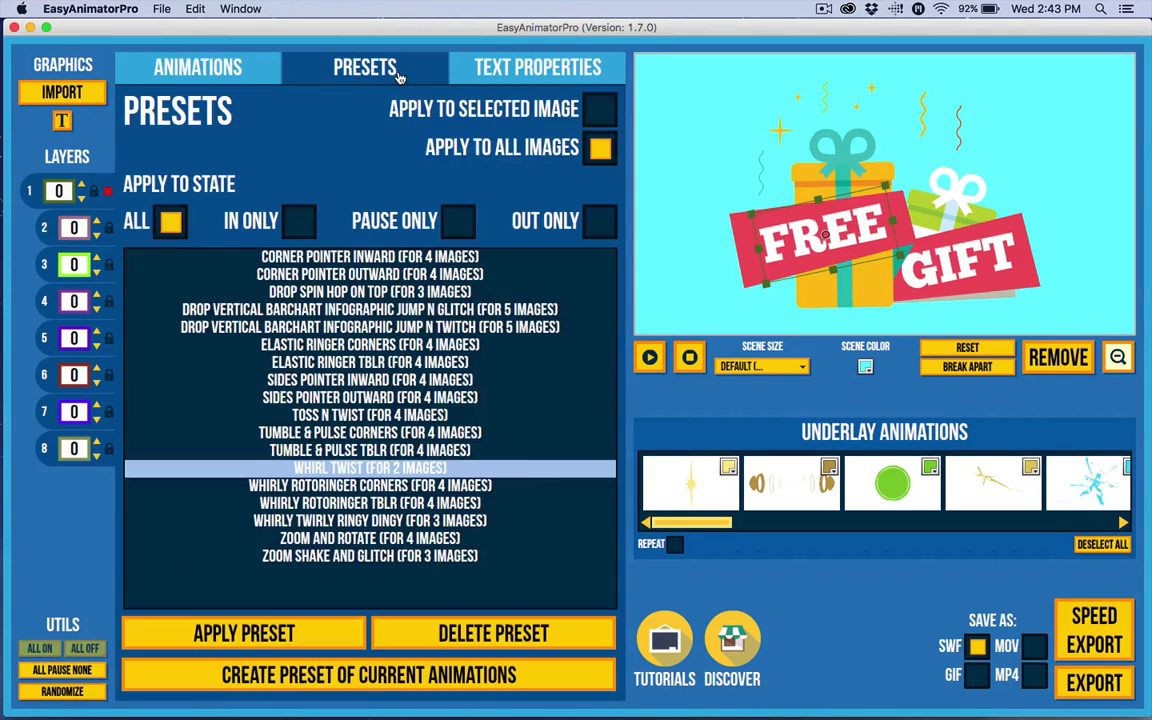
left_click(290, 634)
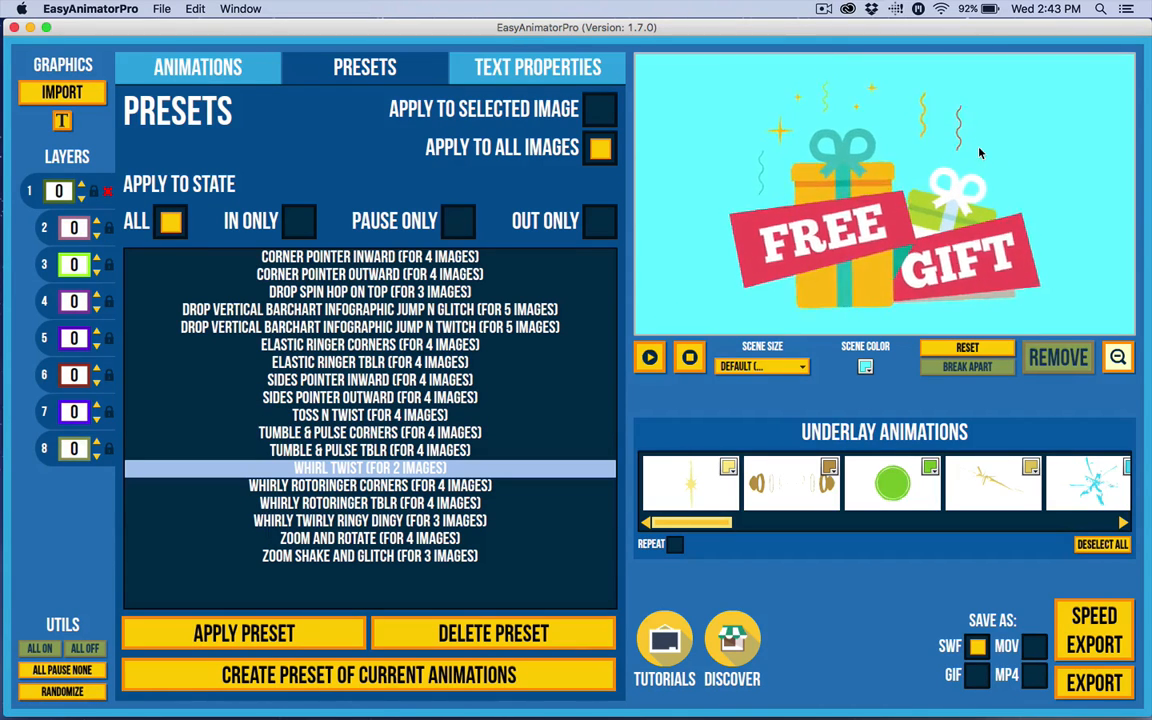